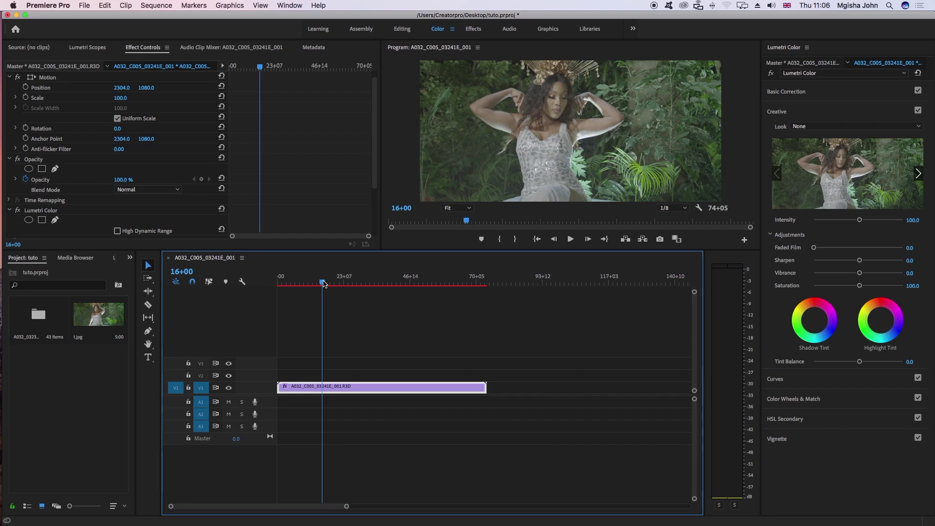
# Step: Park the playhead at 29+15 and apply the Magic Bullet Looks effect to the A032_C005_03241E_001.R3D clip
pyautogui.moveTo(324, 283); pyautogui.dragTo(351, 289)
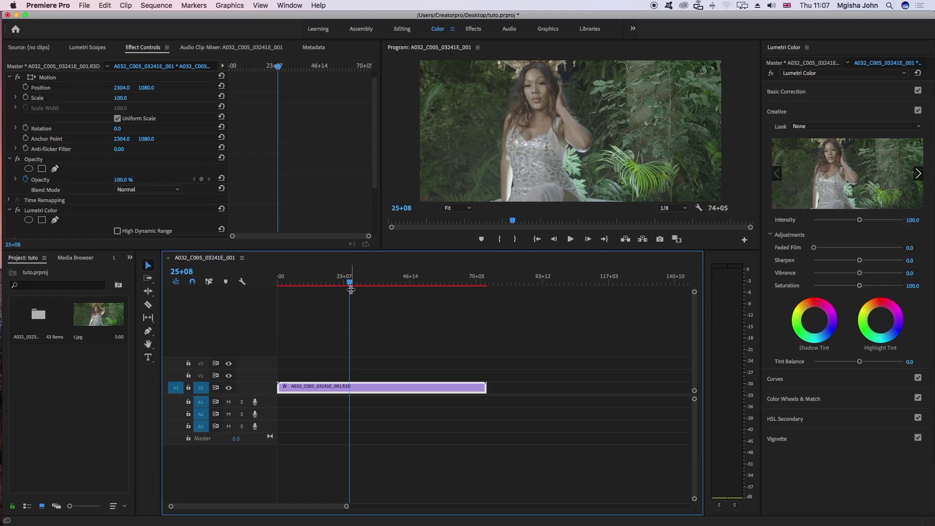
pyautogui.moveTo(350, 284)
pyautogui.mouseDown()
pyautogui.moveTo(384, 285)
pyautogui.moveTo(363, 284)
pyautogui.mouseUp()
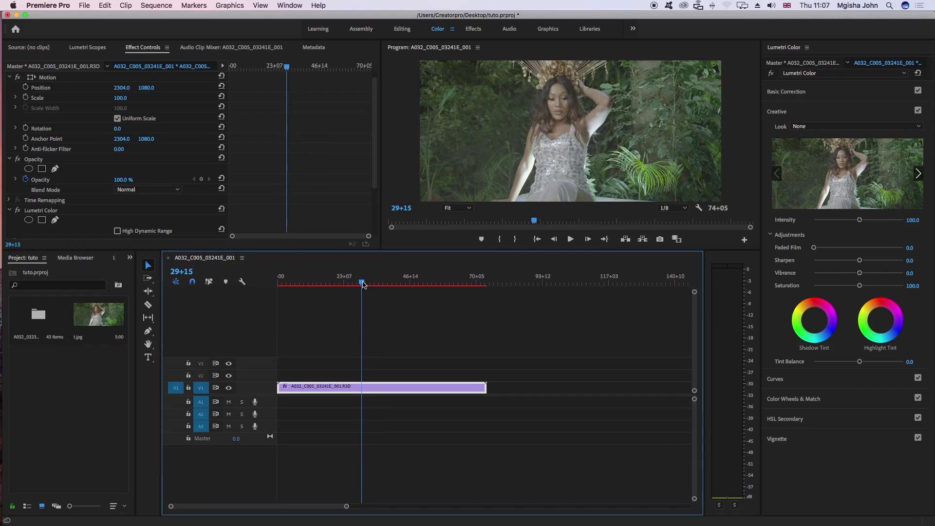
pyautogui.click(130, 258)
pyautogui.click(143, 312)
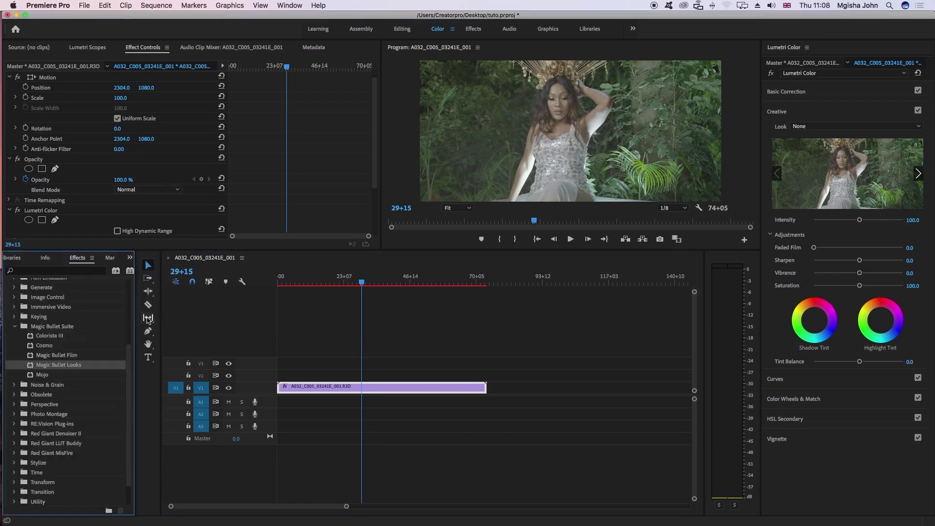
pyautogui.moveTo(58, 365); pyautogui.dragTo(356, 392)
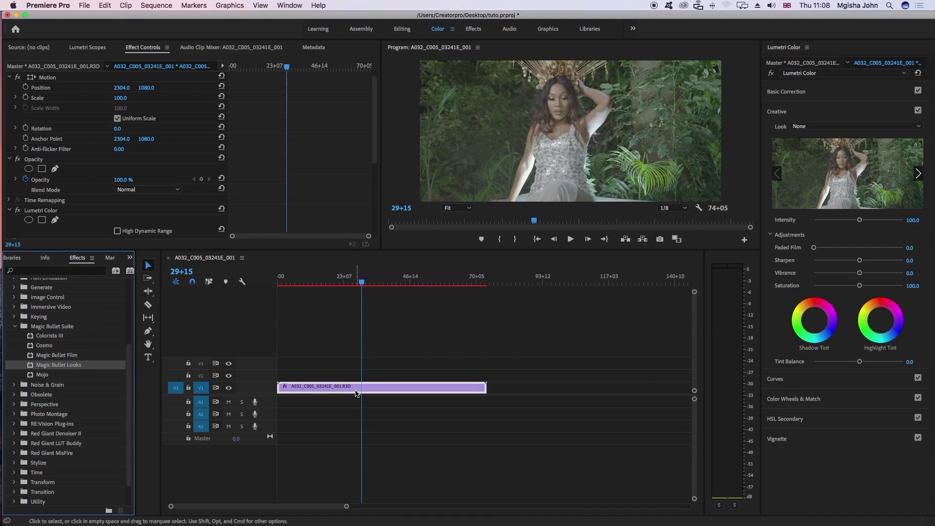
# Step: Open the clip's Magic Bullet Looks effect for editing and add the Colorista tool to the Post stage
pyautogui.scroll(-5, 56, 180)
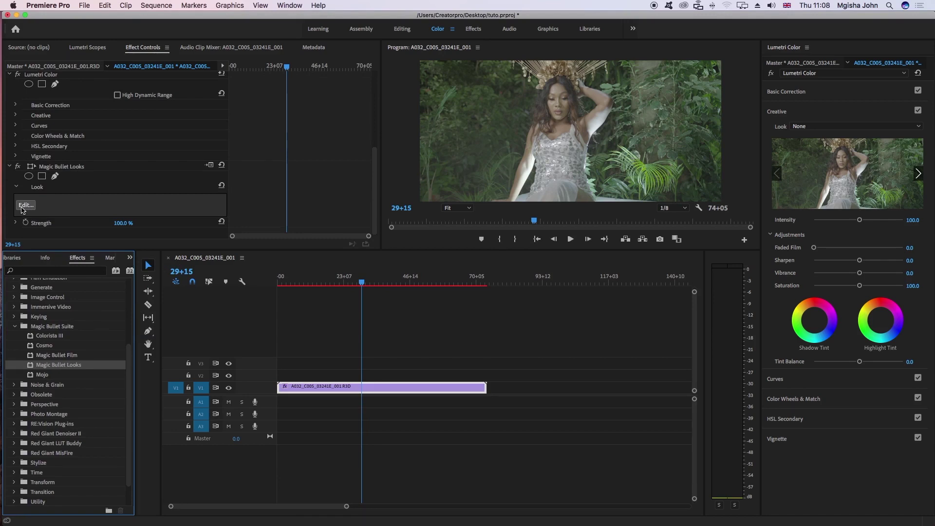
pyautogui.click(27, 206)
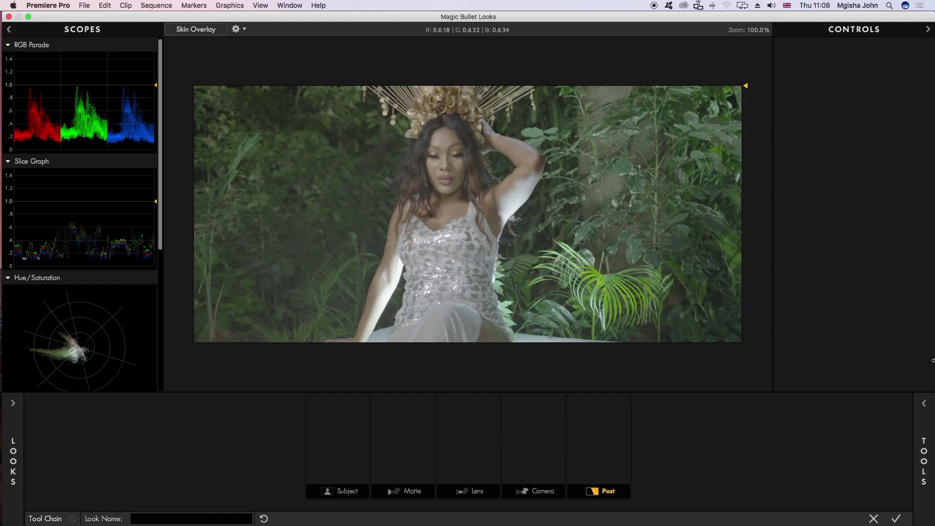
pyautogui.moveTo(924, 460)
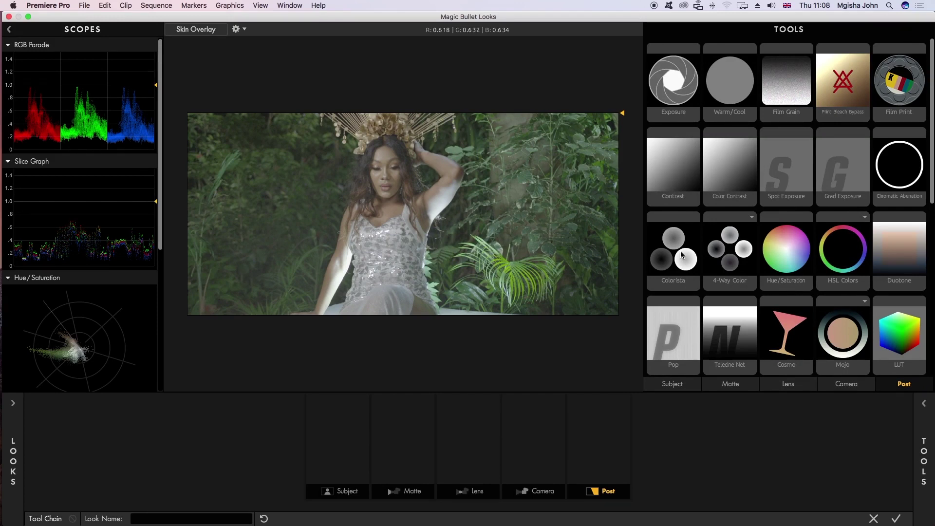
pyautogui.doubleClick(682, 254)
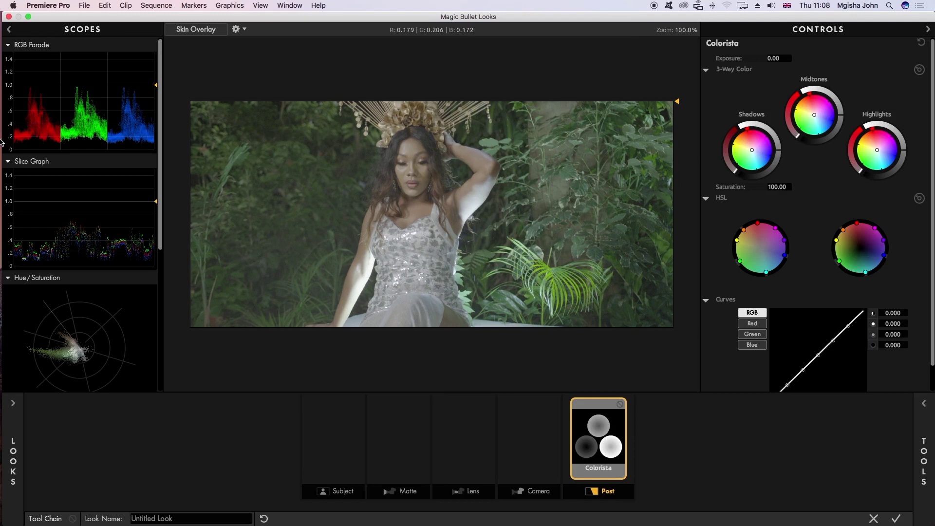
# Step: In Colorista, darken the shadows to 0.9351, raise the highlights to 1.0380 and set the saturation to 140
pyautogui.scroll(-1, 25, 76)
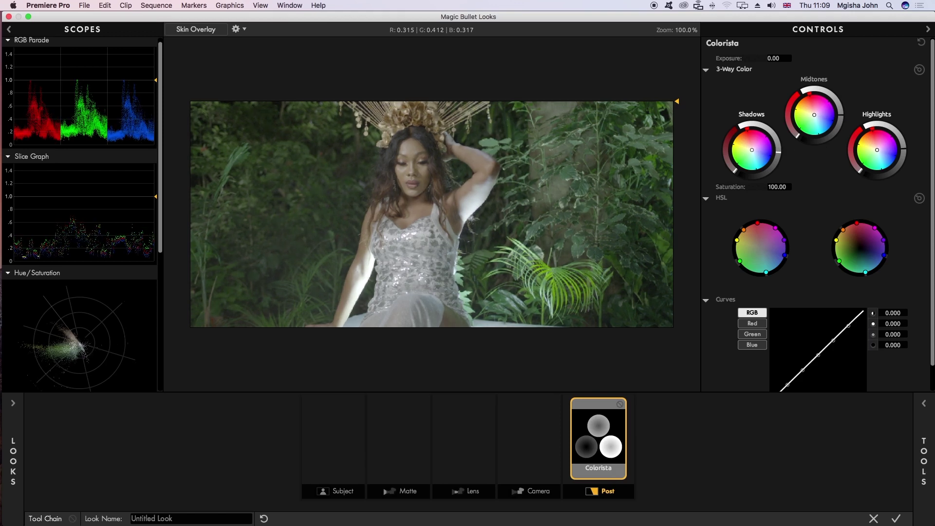
pyautogui.scroll(-1, 778, 152)
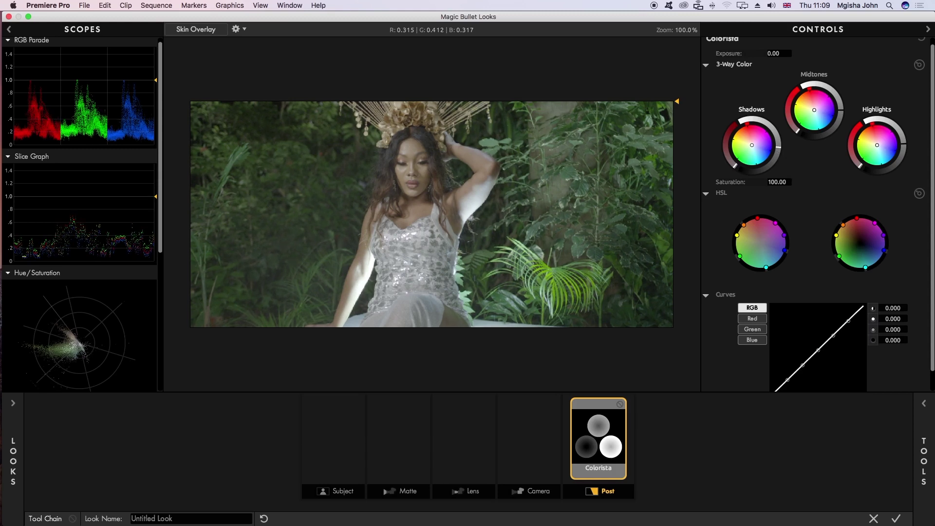
pyautogui.click(775, 182)
pyautogui.write('140')
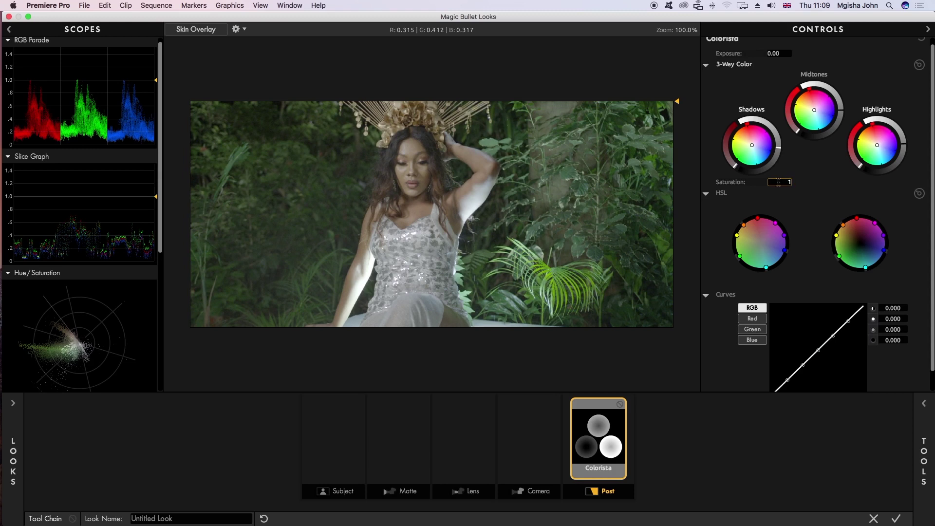
pyautogui.press('Return')
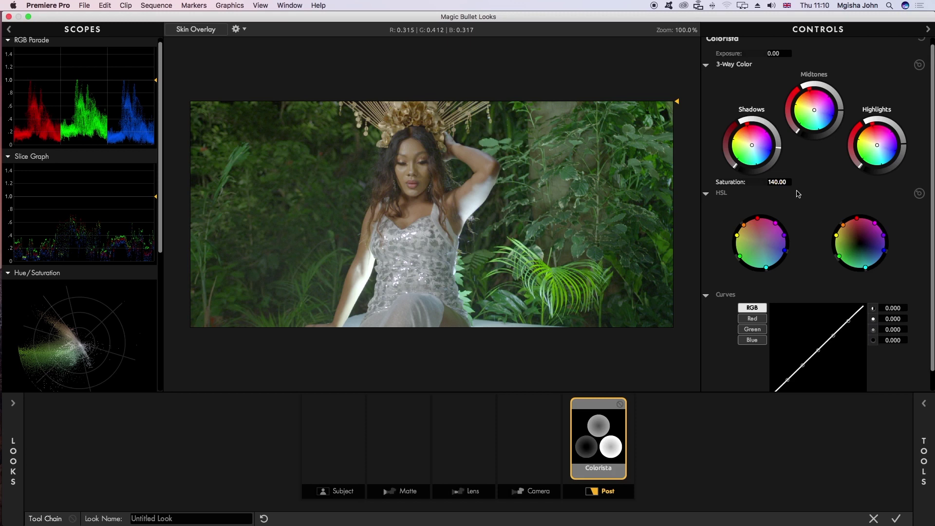
# Step: Compare the image with and without the Colorista correction, leaving the correction enabled
pyautogui.click(620, 404)
pyautogui.click(620, 404)
pyautogui.click(620, 404)
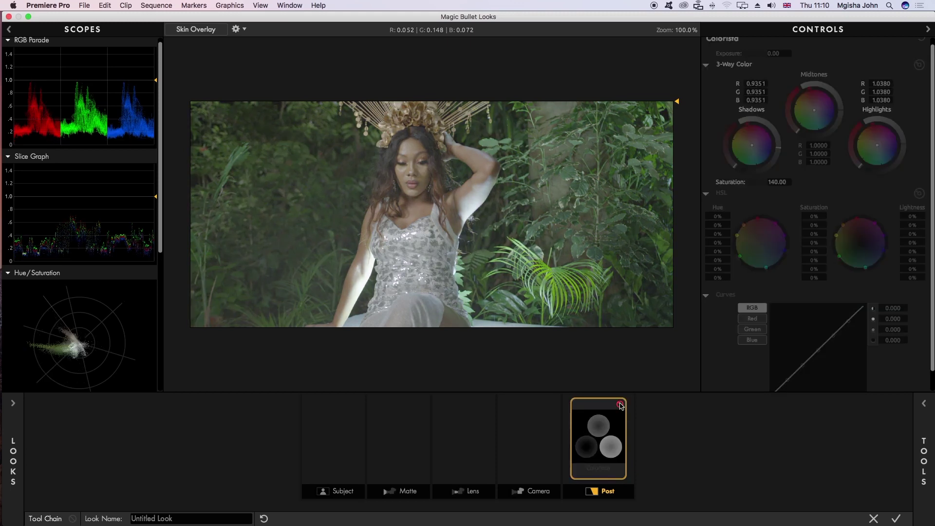
pyautogui.click(620, 404)
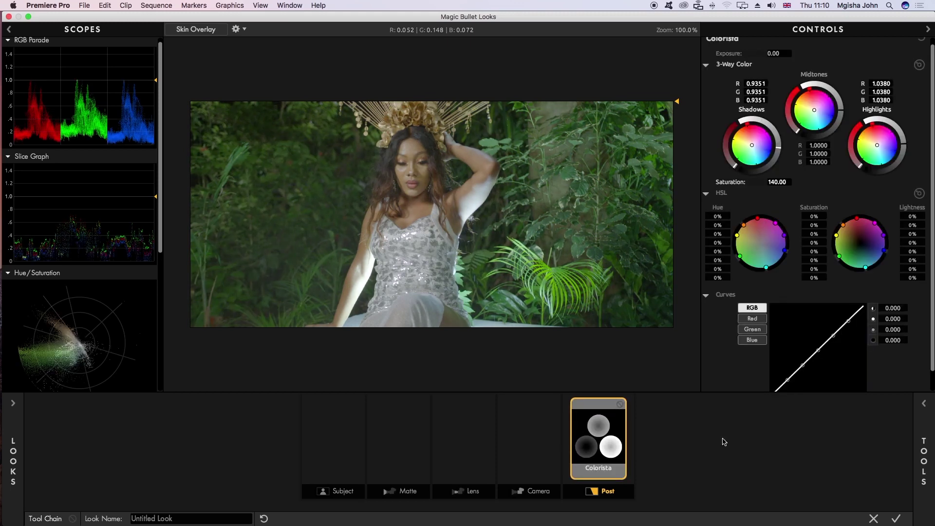
# Step: Apply the finished look to the clip and export the current frame as a JPEG named tnn
pyautogui.click(897, 518)
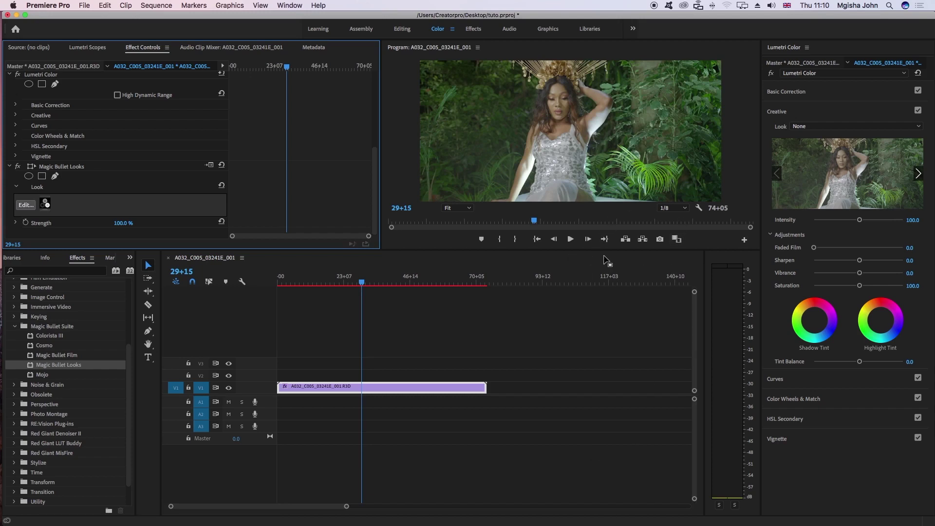
pyautogui.click(660, 241)
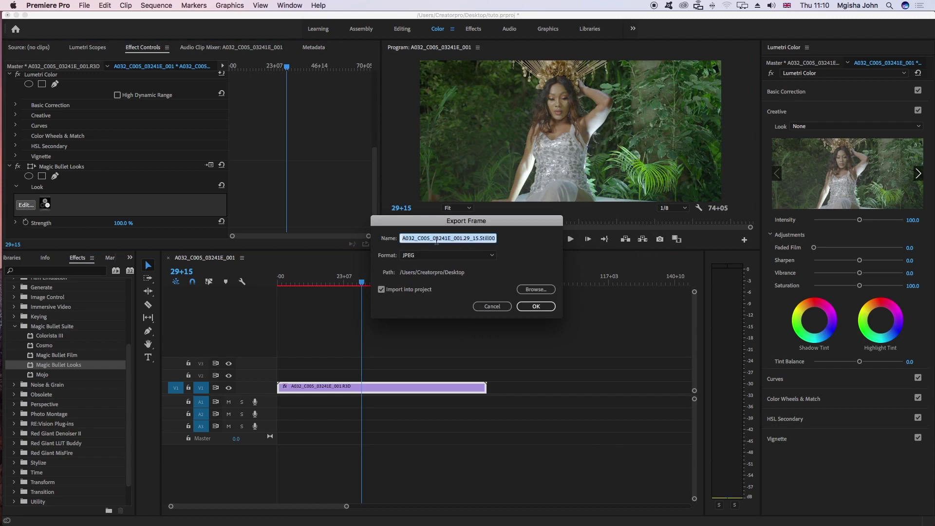
pyautogui.write('tnn')
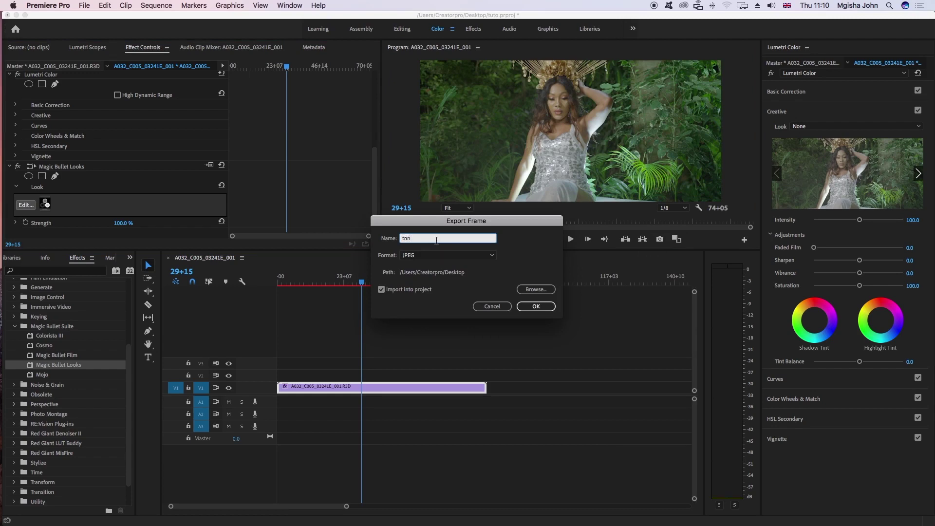
pyautogui.click(545, 306)
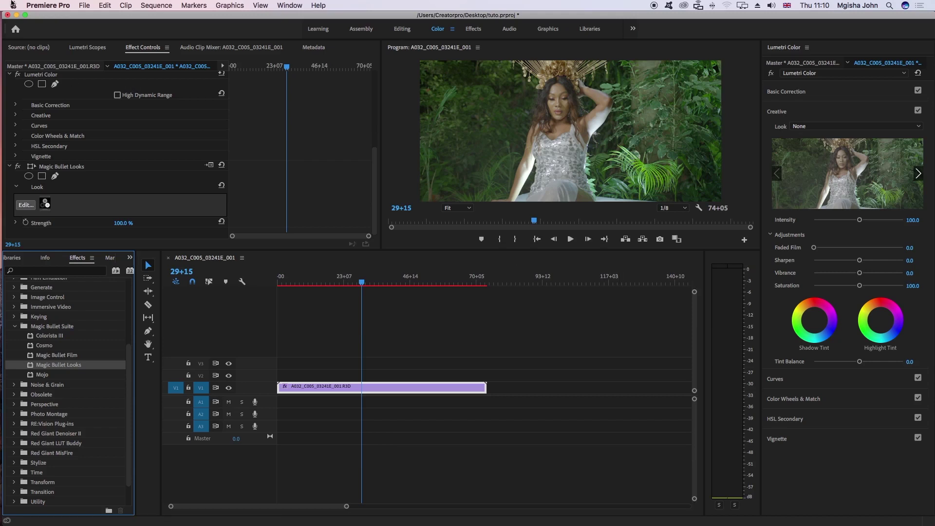
# Step: Minimize the editor and compare the exported still tnn.jpg with t.jpg in desktop previews
pyautogui.click(16, 15)
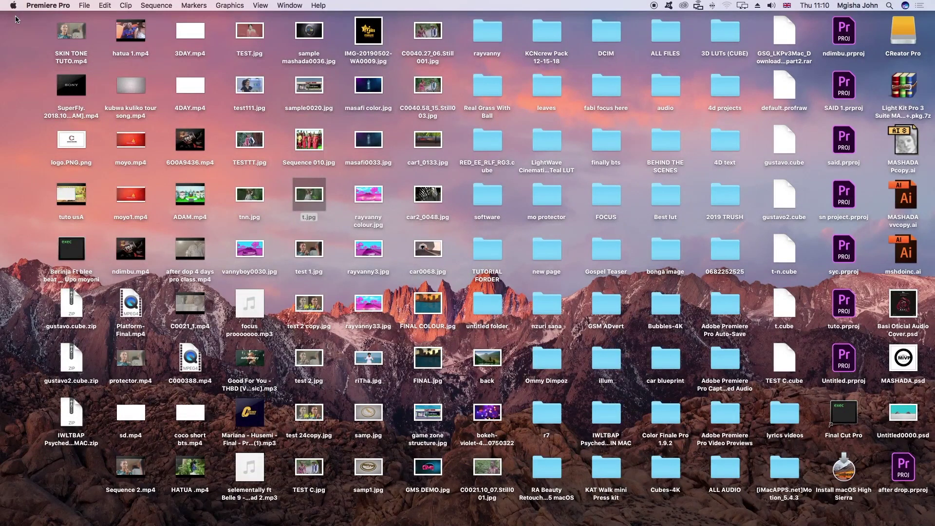
pyautogui.click(249, 194)
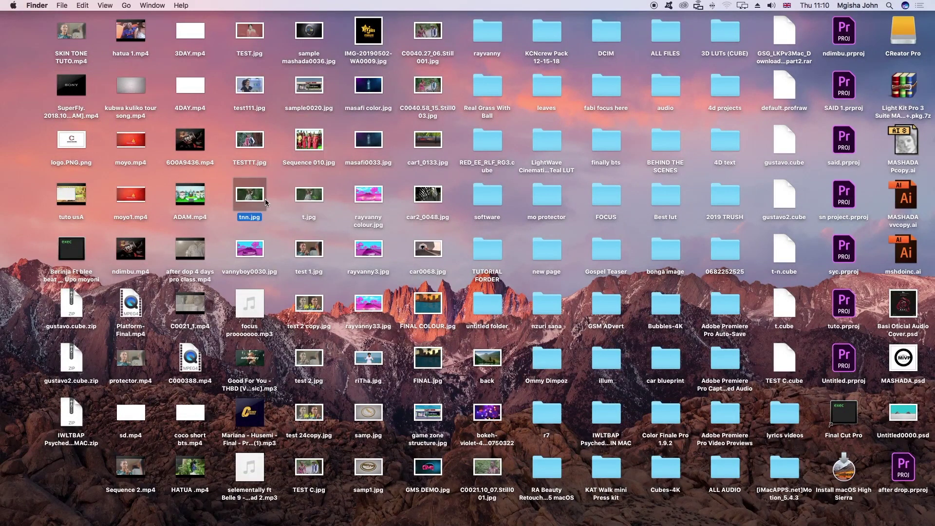
pyautogui.press('space')
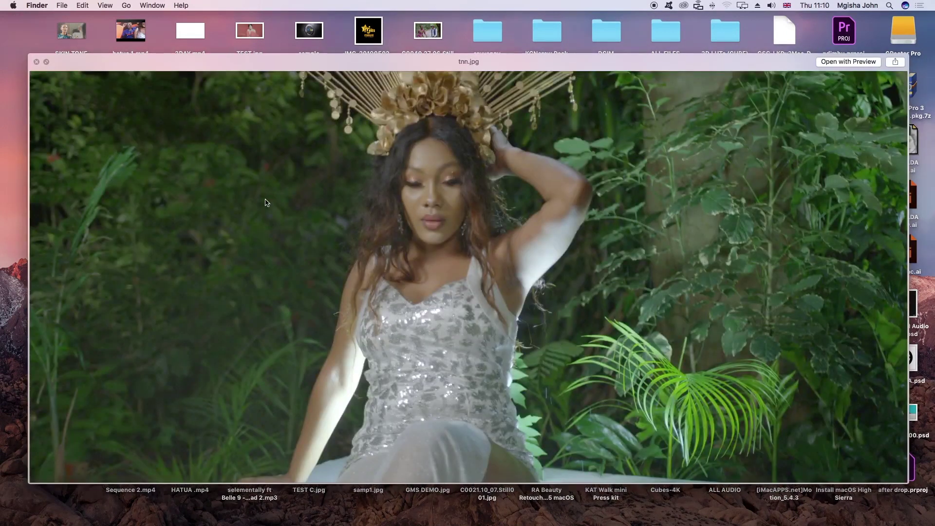
pyautogui.press('Left')
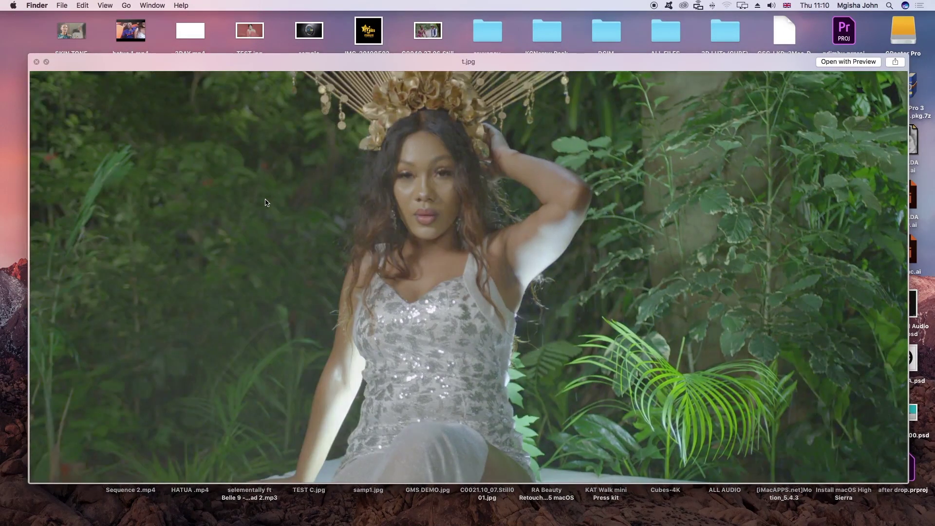
pyautogui.press('Right')
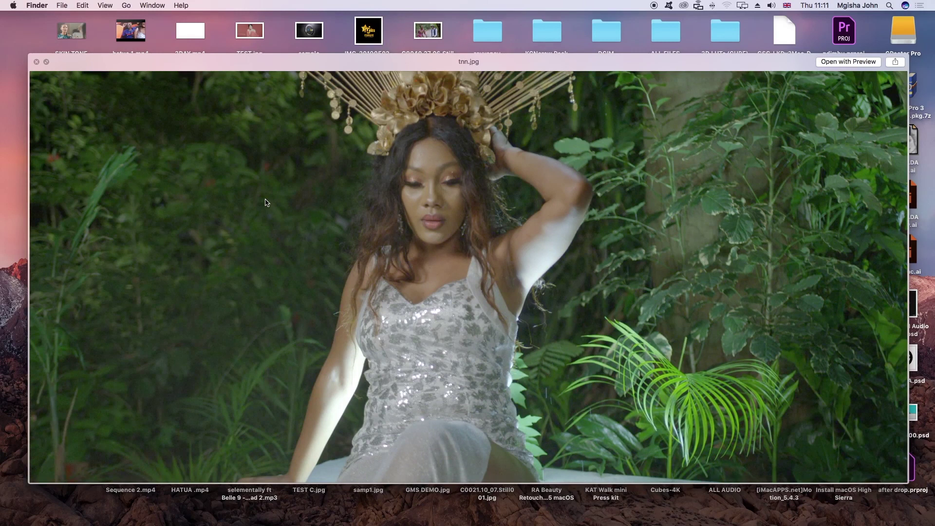
pyautogui.press('Left')
pyautogui.press('space')
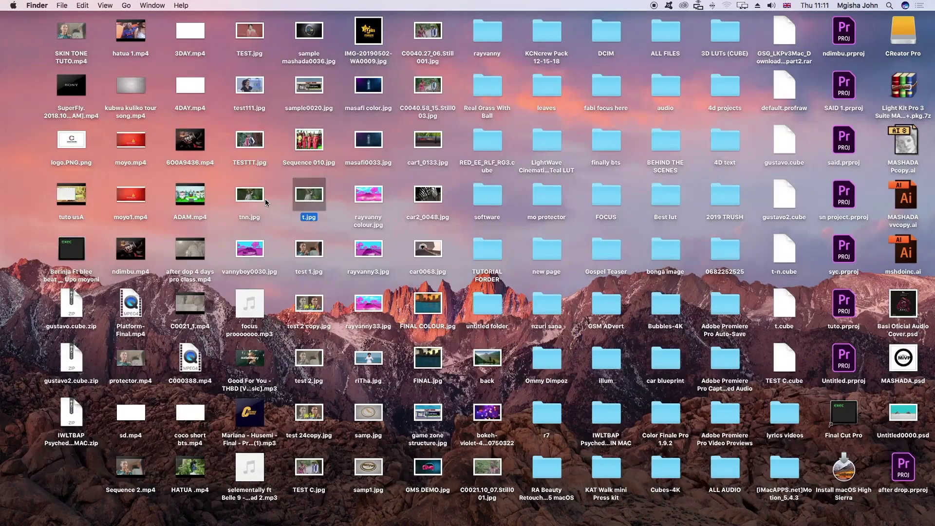
# Step: Open t.jpg from the desktop in 3D LUT Creator and change the A/B grid to a radial one of size 16
pyautogui.moveTo(294, 198); pyautogui.dragTo(21, 295)
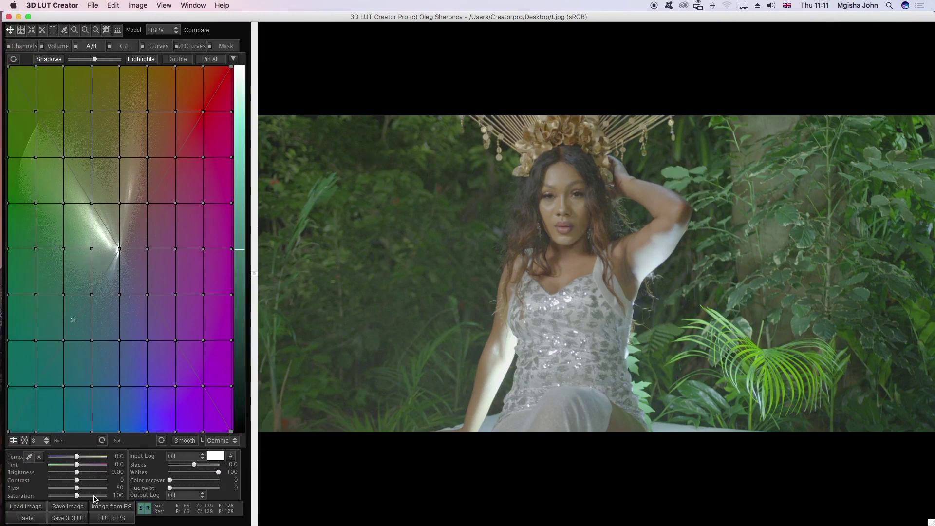
pyautogui.click(25, 441)
pyautogui.click(38, 443)
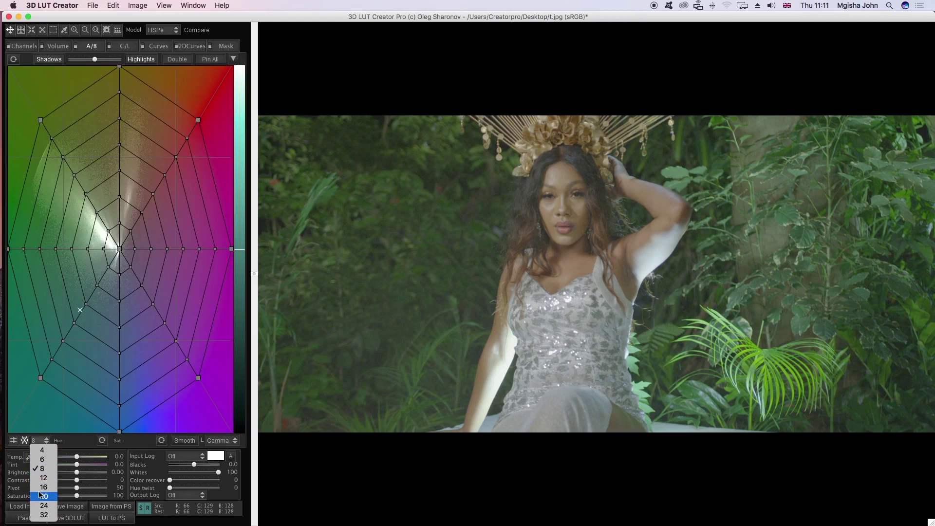
pyautogui.click(233, 245)
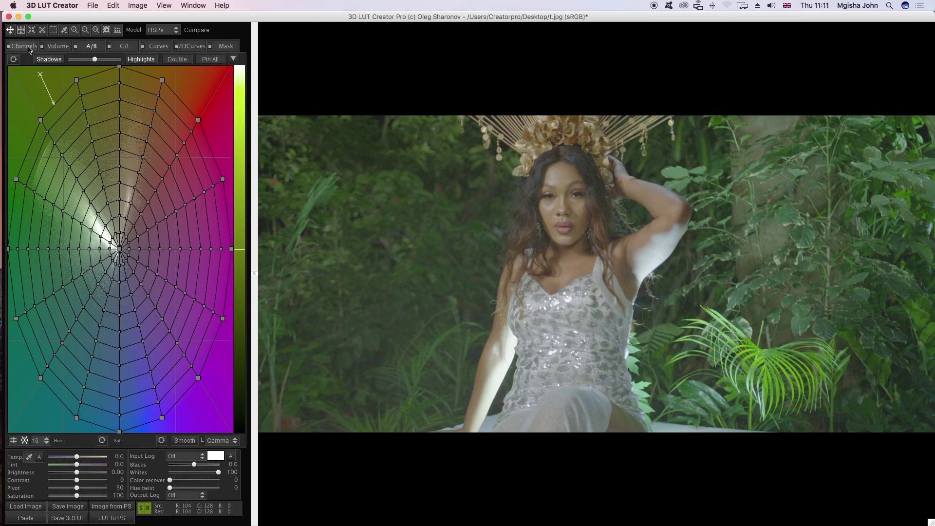
# Step: Try moving the green point of the RGB Matrix channel mixer inward, outward, and toward red and yellow
pyautogui.click(24, 46)
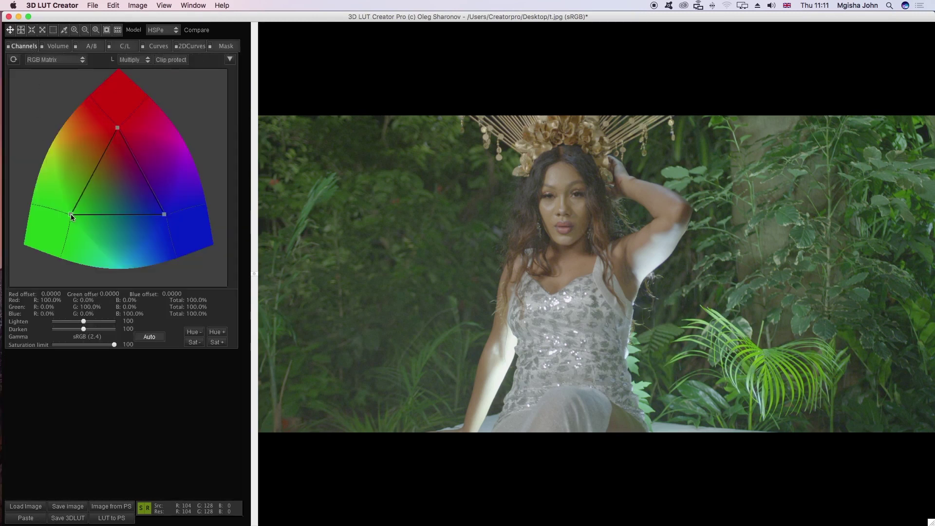
pyautogui.moveTo(71, 214); pyautogui.dragTo(96, 210)
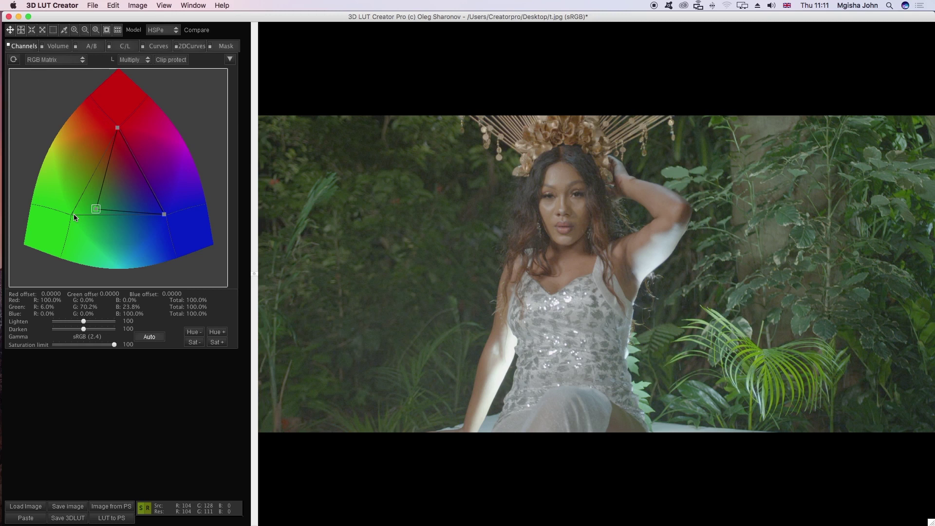
pyautogui.moveTo(96, 209)
pyautogui.mouseDown()
pyautogui.moveTo(72, 210)
pyautogui.moveTo(92, 209)
pyautogui.moveTo(34, 234)
pyautogui.moveTo(105, 207)
pyautogui.mouseUp()
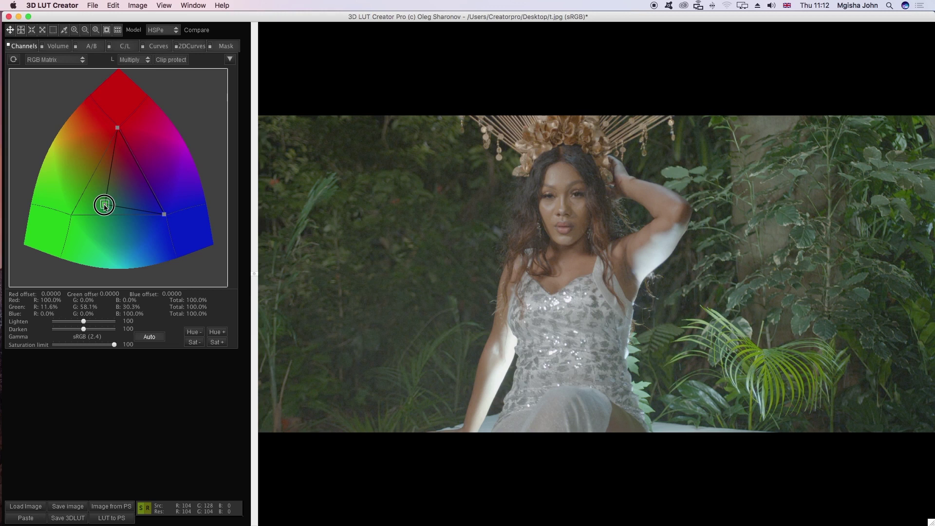
pyautogui.moveTo(105, 206); pyautogui.dragTo(41, 233)
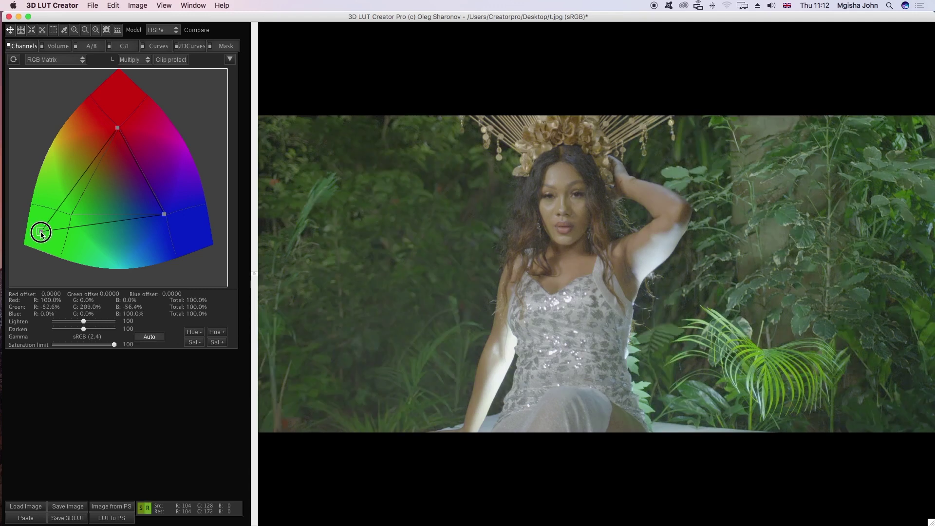
pyautogui.moveTo(41, 233); pyautogui.dragTo(115, 102)
pyautogui.moveTo(89, 213); pyautogui.dragTo(59, 189)
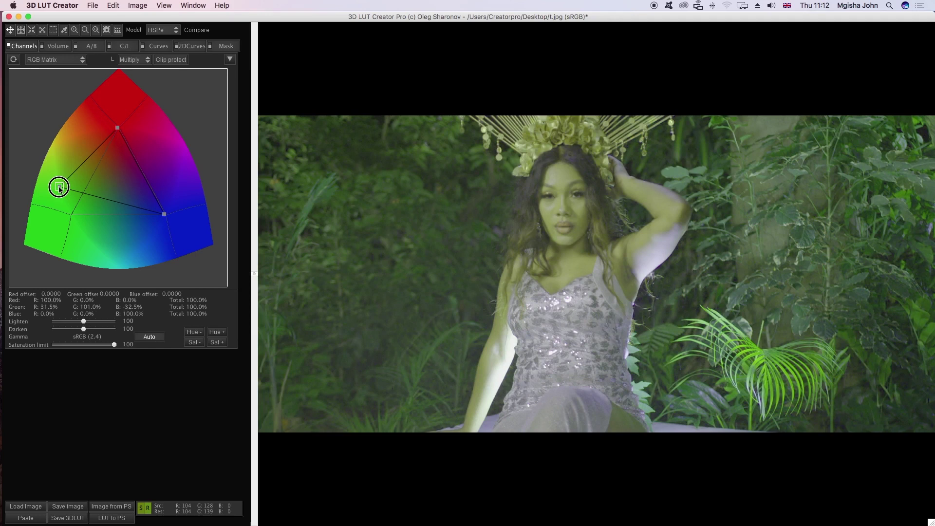
# Step: Push the RGB Matrix points outward to about 191% for red, 212% for green and 220% for blue in their own channels
pyautogui.moveTo(59, 188); pyautogui.dragTo(47, 229)
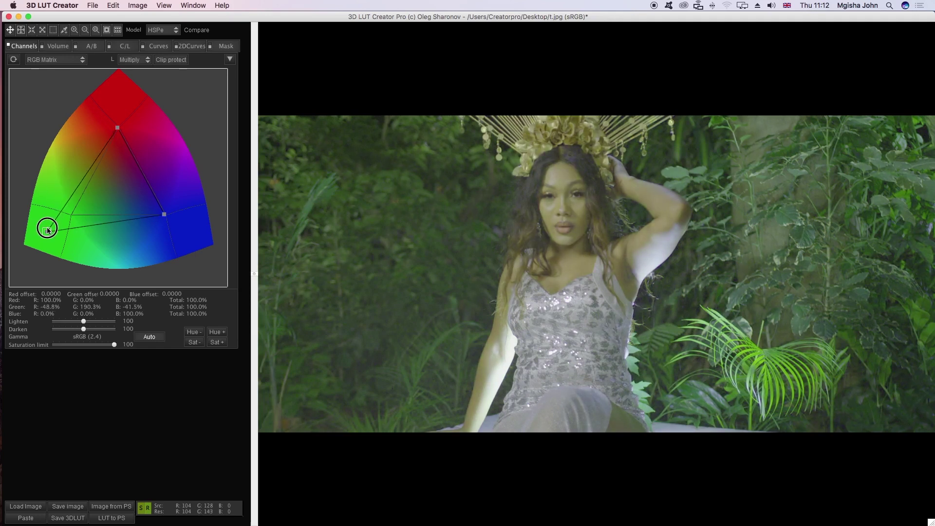
pyautogui.moveTo(165, 215); pyautogui.dragTo(197, 232)
pyautogui.moveTo(118, 128); pyautogui.dragTo(117, 97)
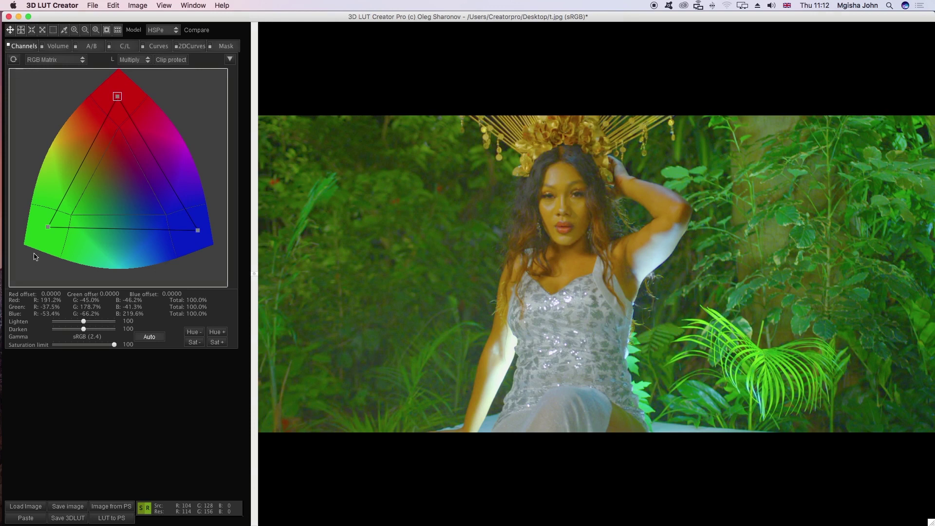
pyautogui.moveTo(47, 227)
pyautogui.mouseDown()
pyautogui.moveTo(31, 234)
pyautogui.moveTo(42, 234)
pyautogui.mouseUp()
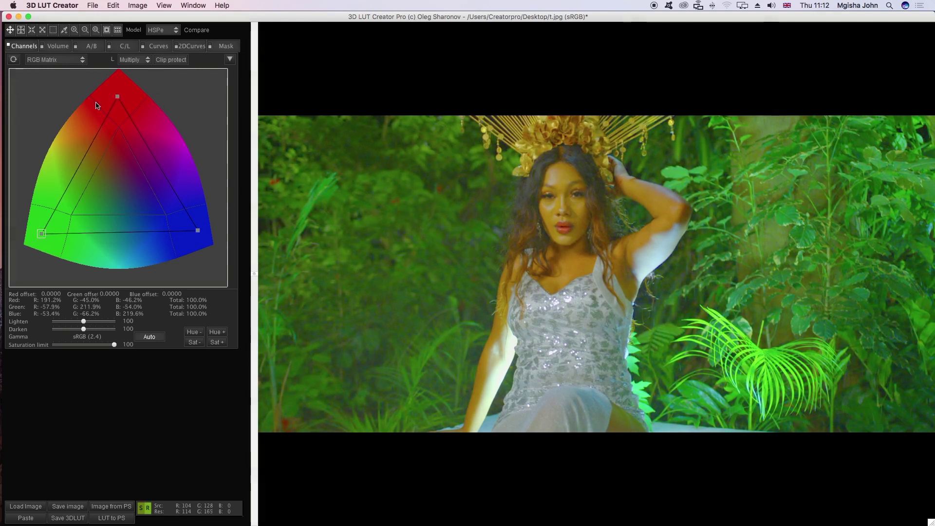
# Step: Reset the RGB Matrix and pull the green point inward to about 12% red, 52% green and 36% blue
pyautogui.moveTo(119, 96)
pyautogui.mouseDown()
pyautogui.moveTo(161, 134)
pyautogui.moveTo(96, 121)
pyautogui.moveTo(94, 132)
pyautogui.moveTo(137, 117)
pyautogui.moveTo(126, 109)
pyautogui.mouseUp()
pyautogui.click(13, 59)
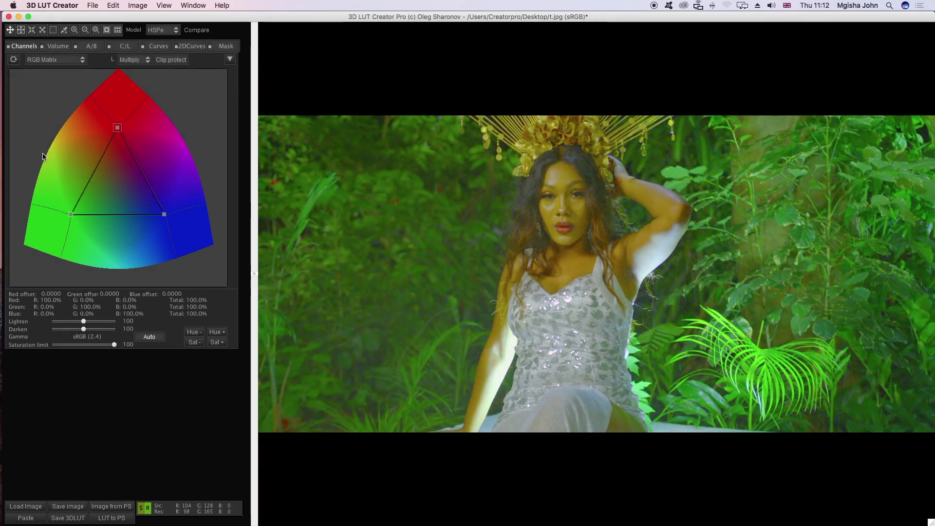
pyautogui.click(71, 214)
pyautogui.moveTo(78, 213); pyautogui.dragTo(110, 206)
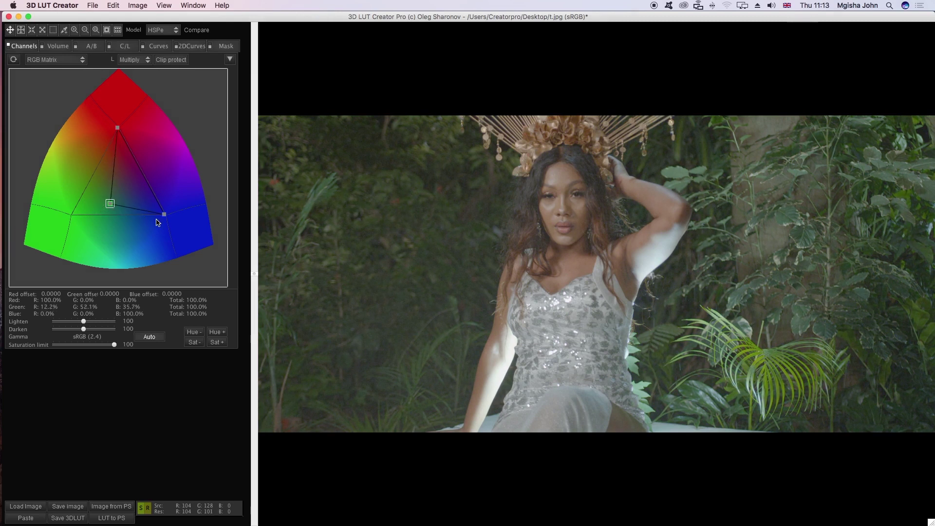
# Step: Shift the matrix's blue point to about -10.7% red, 13.9% green, 96.8% blue, and fine-tune green to about 10.5% red, 52.4% green, 37.1% blue
pyautogui.moveTo(165, 215); pyautogui.dragTo(155, 225)
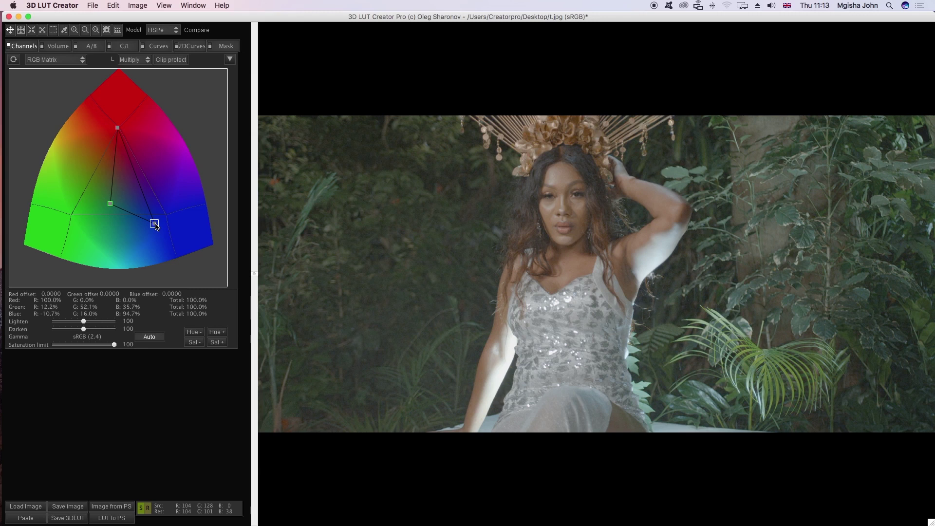
pyautogui.moveTo(155, 224); pyautogui.dragTo(157, 224)
pyautogui.moveTo(110, 203)
pyautogui.mouseDown()
pyautogui.moveTo(117, 206)
pyautogui.moveTo(92, 201)
pyautogui.moveTo(121, 208)
pyautogui.moveTo(113, 207)
pyautogui.mouseUp()
pyautogui.moveTo(113, 208); pyautogui.dragTo(111, 208)
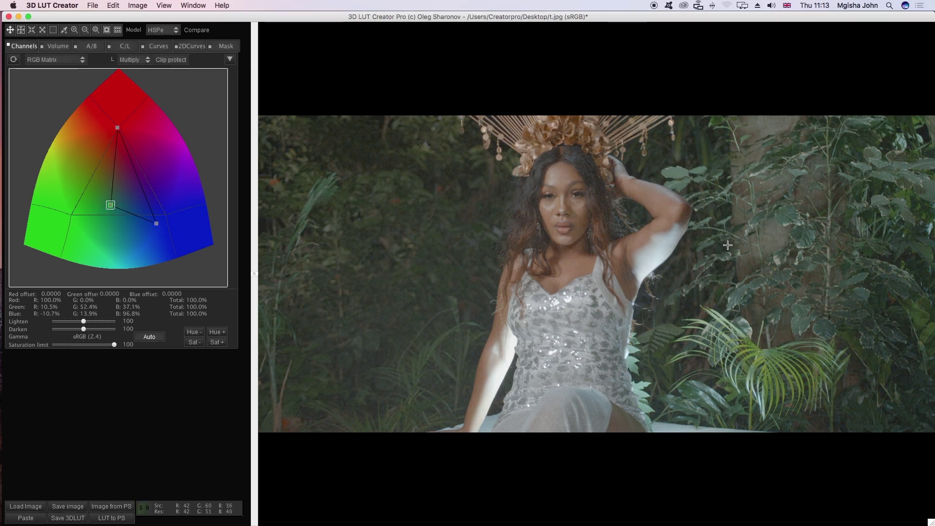
# Step: Compare the image with and without the Channels correction
pyautogui.click(9, 47)
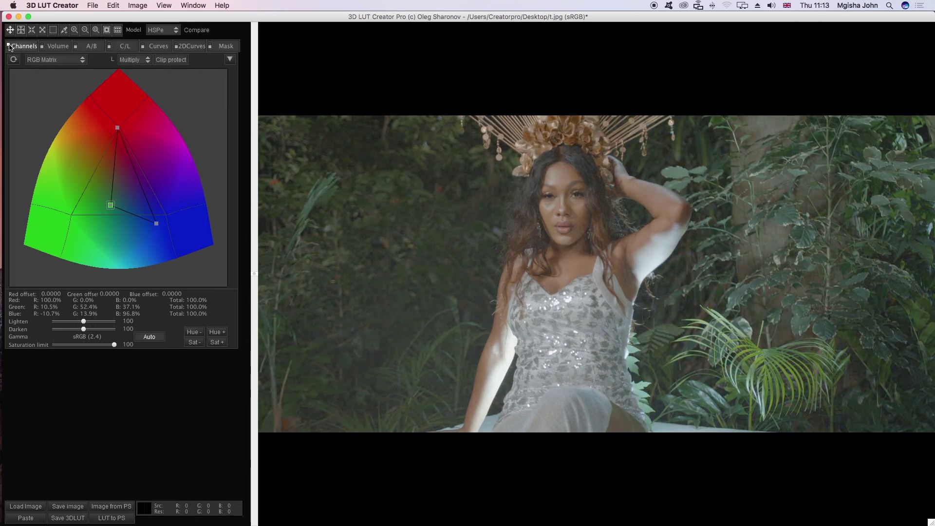
pyautogui.click(9, 46)
pyautogui.click(9, 46)
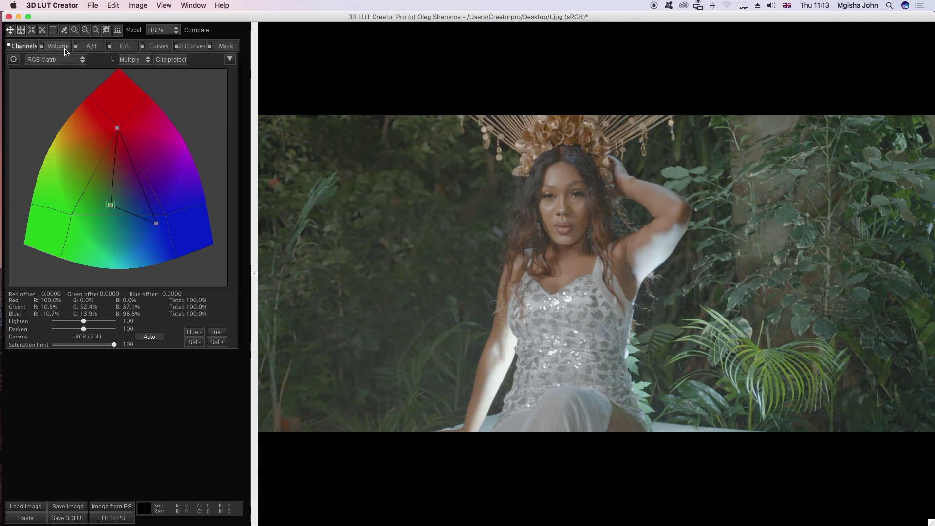
# Step: Anchor the blue RGB curve at 130/130 and lift its black point to about 18
pyautogui.click(153, 49)
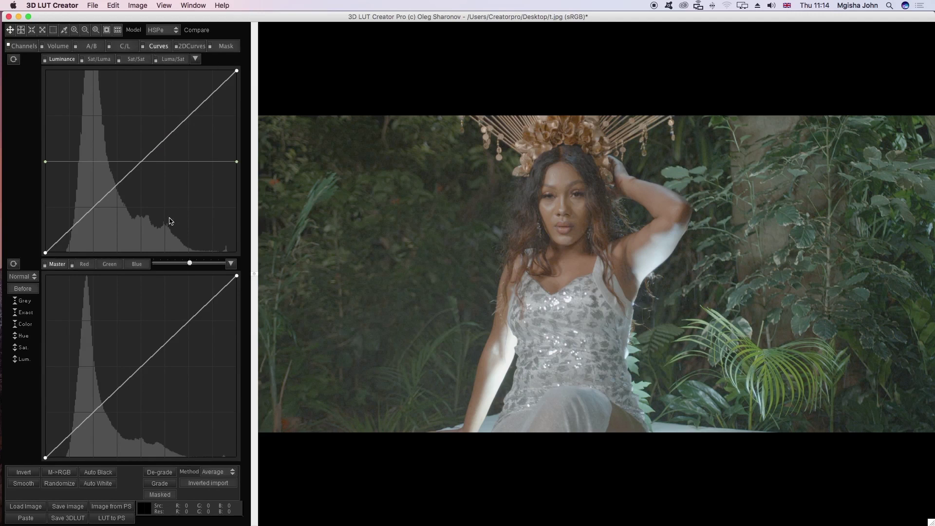
pyautogui.click(140, 269)
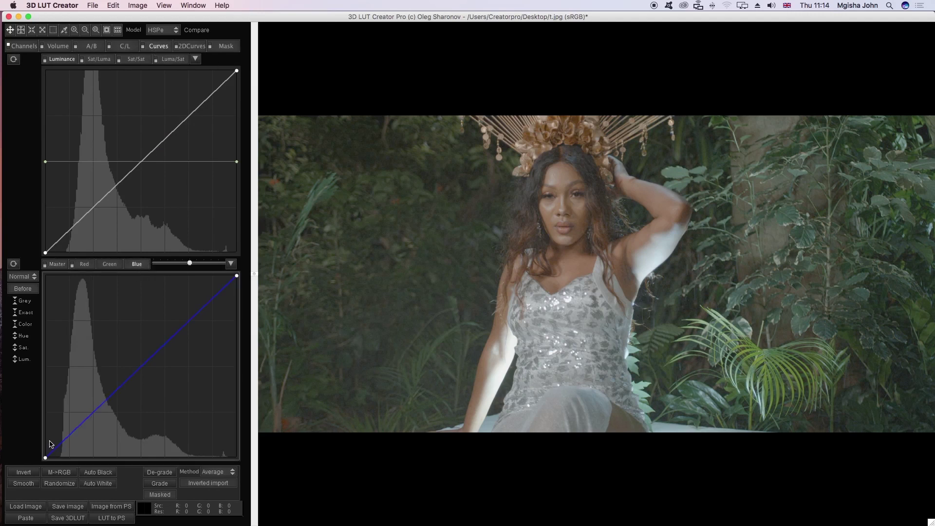
pyautogui.click(141, 366)
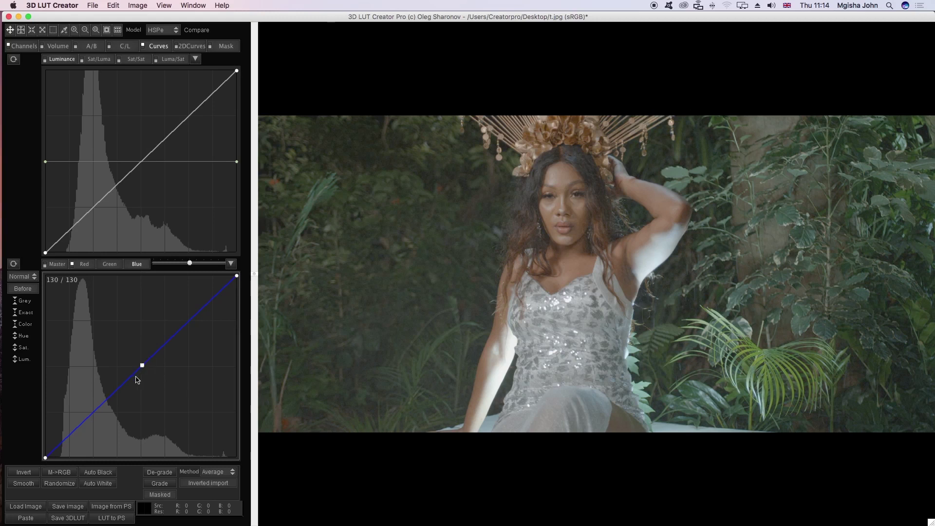
pyautogui.click(46, 458)
pyautogui.moveTo(46, 457); pyautogui.dragTo(40, 444)
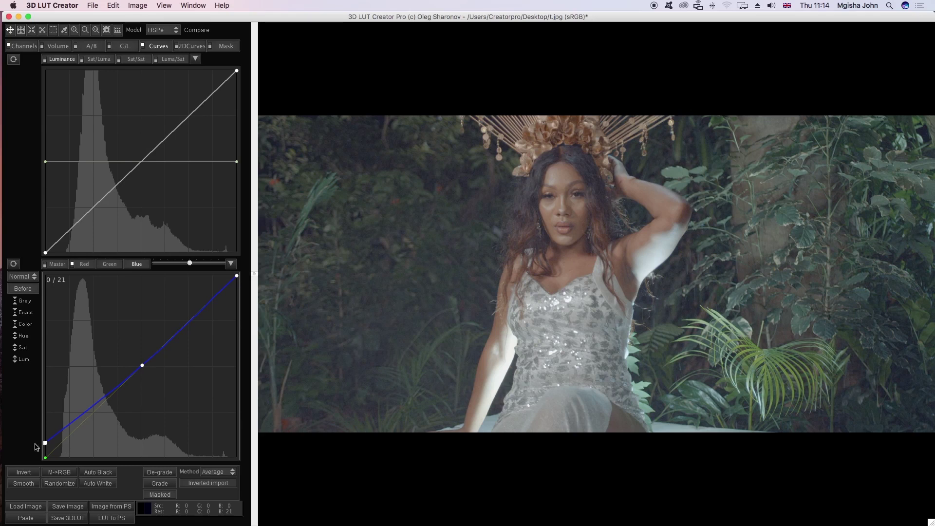
pyautogui.moveTo(45, 443); pyautogui.dragTo(45, 445)
# Step: Add a shadow point to the blue curve and pull it slightly down
pyautogui.click(85, 411)
pyautogui.click(84, 411)
pyautogui.moveTo(85, 412); pyautogui.dragTo(86, 416)
# Step: Anchor the green curve at its midpoint and lift its black point to 5
pyautogui.click(109, 263)
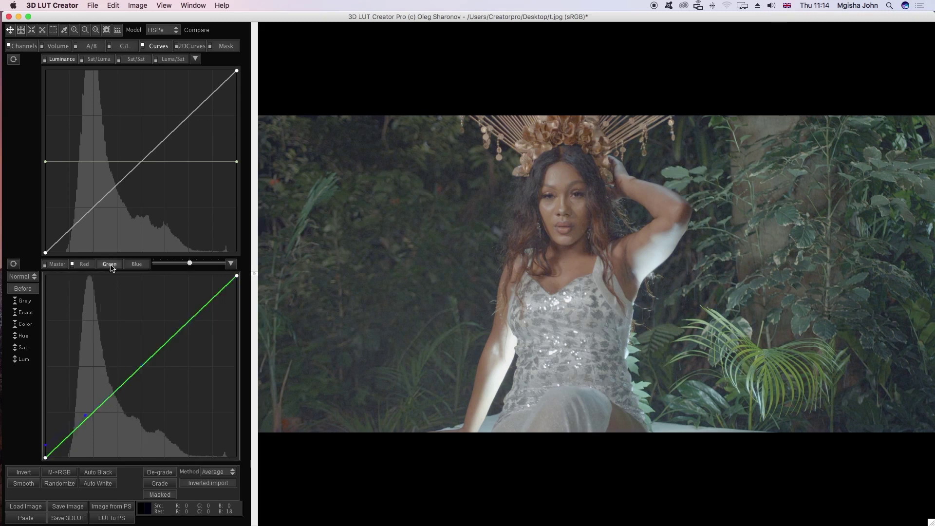
pyautogui.click(141, 365)
pyautogui.moveTo(45, 459); pyautogui.dragTo(42, 455)
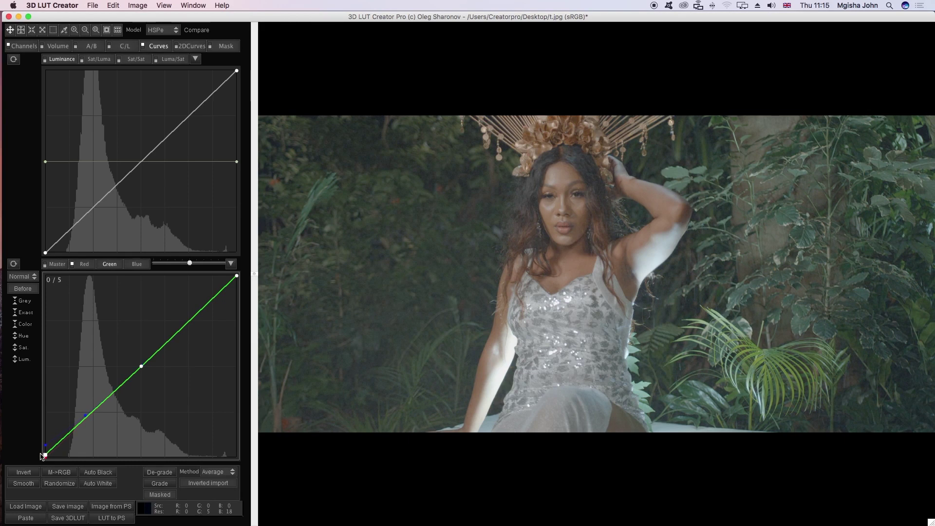
# Step: Anchor the Master curve at its midpoint and lower a shadow point to 64/58
pyautogui.click(61, 266)
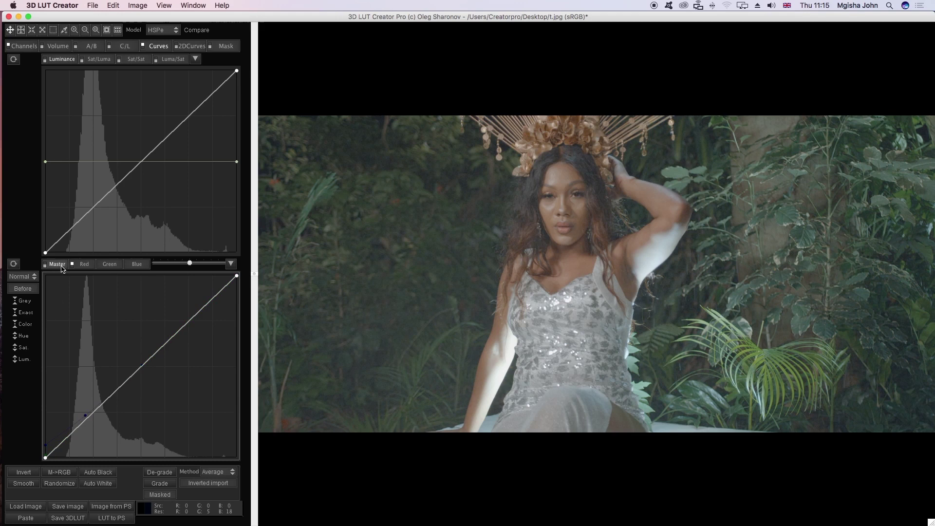
pyautogui.click(140, 367)
pyautogui.click(93, 414)
pyautogui.moveTo(92, 414); pyautogui.dragTo(94, 417)
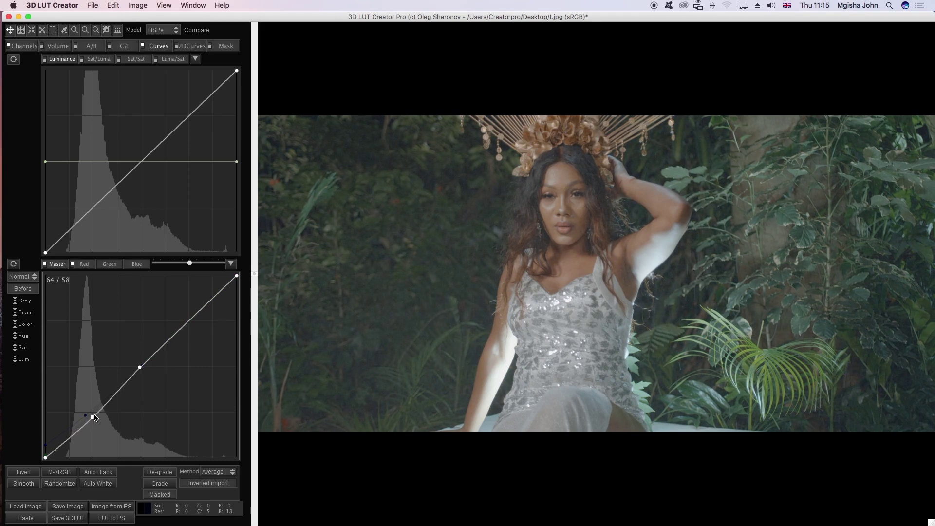
pyautogui.click(145, 47)
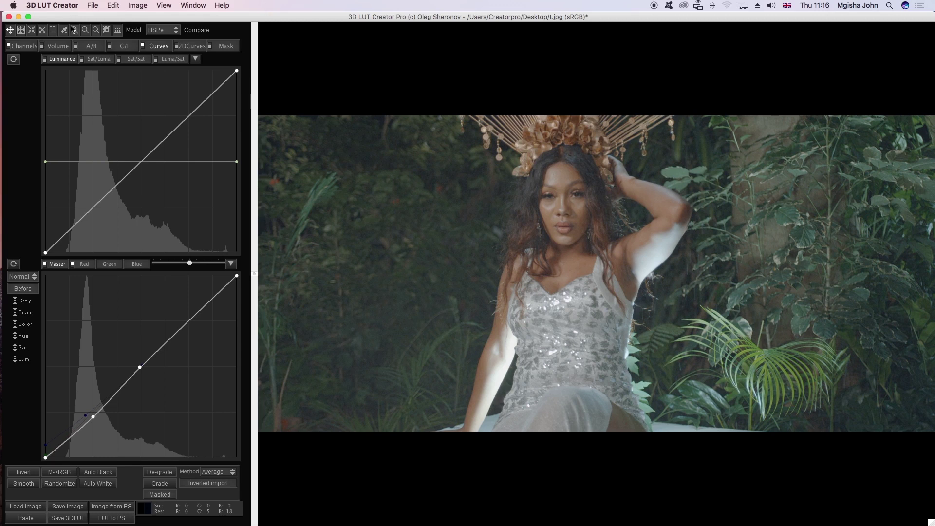
# Step: Export the grade as a 3D LUT named tnn in *.cube format to the desktop
pyautogui.click(91, 5)
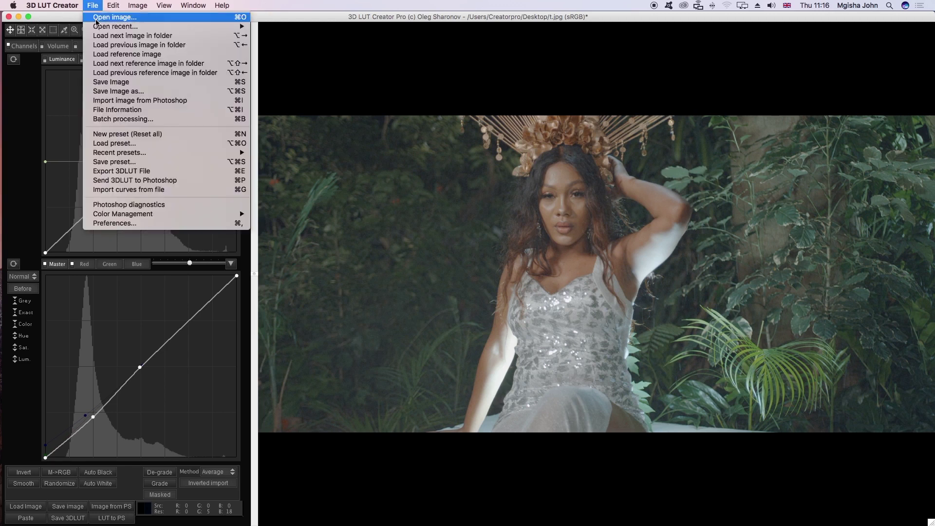
pyautogui.click(144, 172)
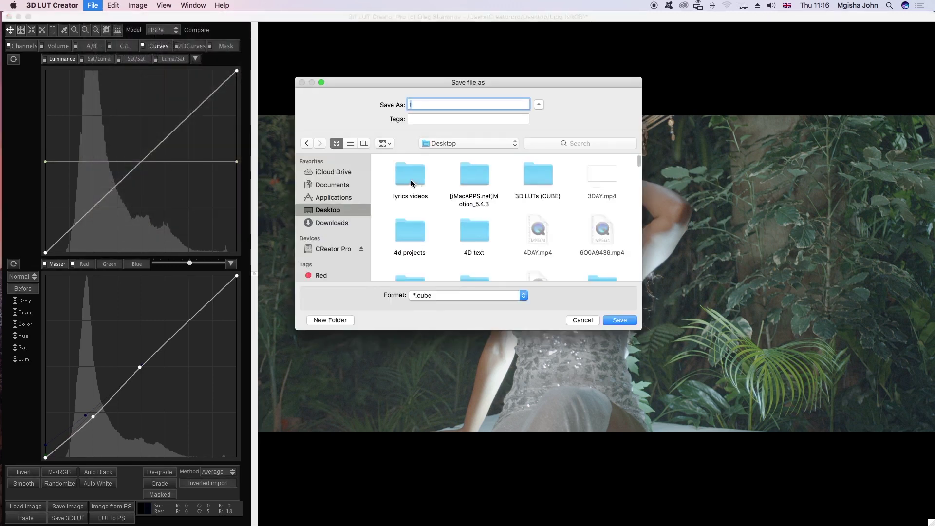
pyautogui.write('trn')
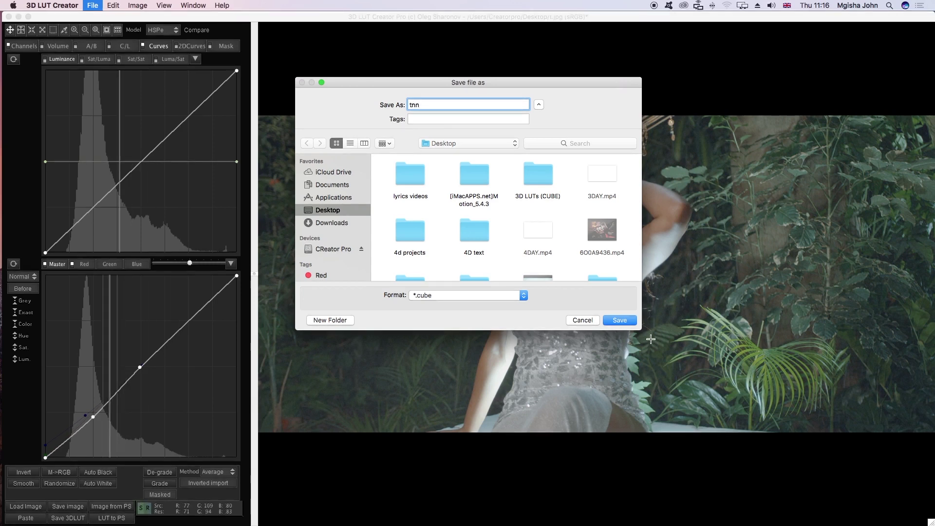
pyautogui.click(625, 321)
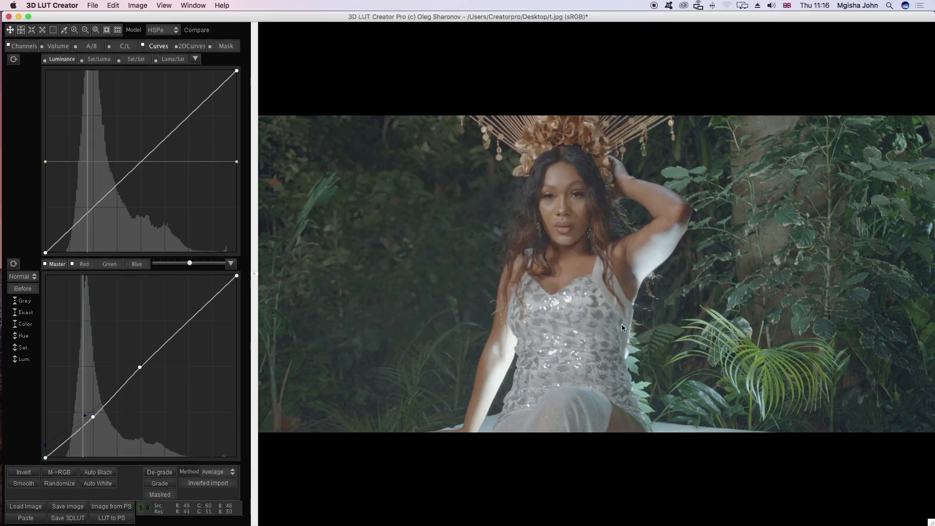
# Step: Switch to Premiere Pro and open the file browser for the clip's Lumetri Creative look
pyautogui.click(19, 17)
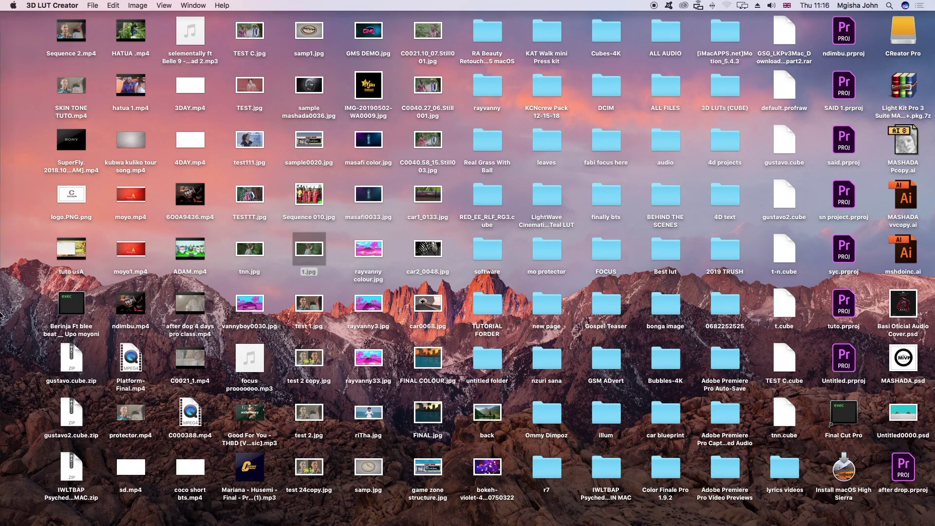
pyautogui.moveTo(2, 321)
pyautogui.click(22, 263)
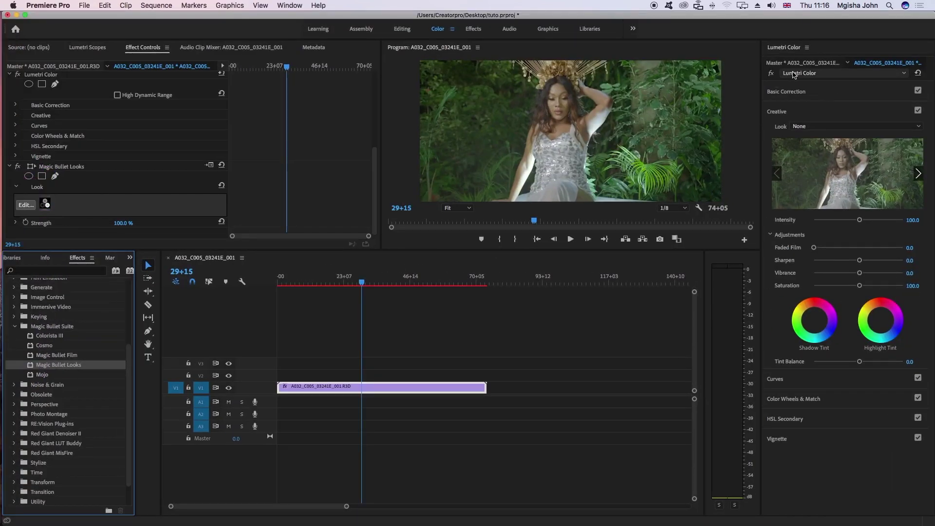
pyautogui.click(785, 92)
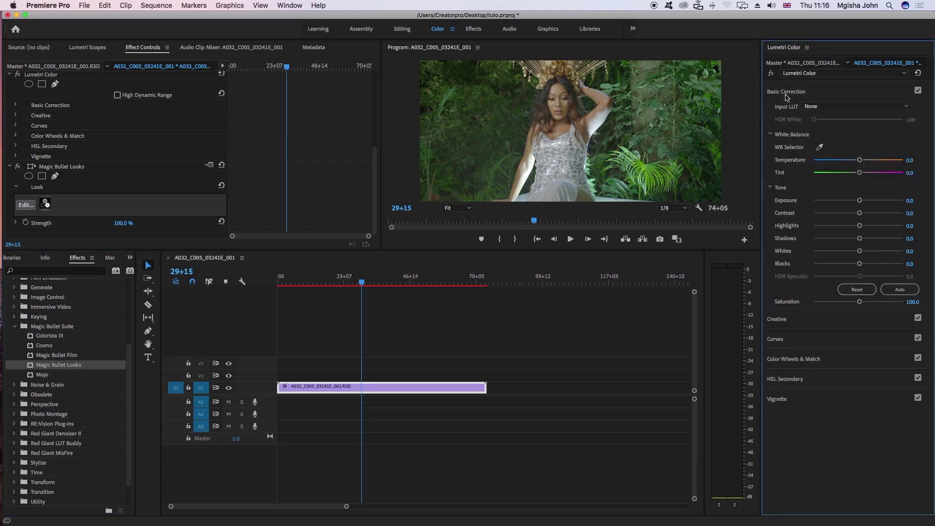
pyautogui.click(786, 94)
pyautogui.click(789, 112)
pyautogui.click(811, 127)
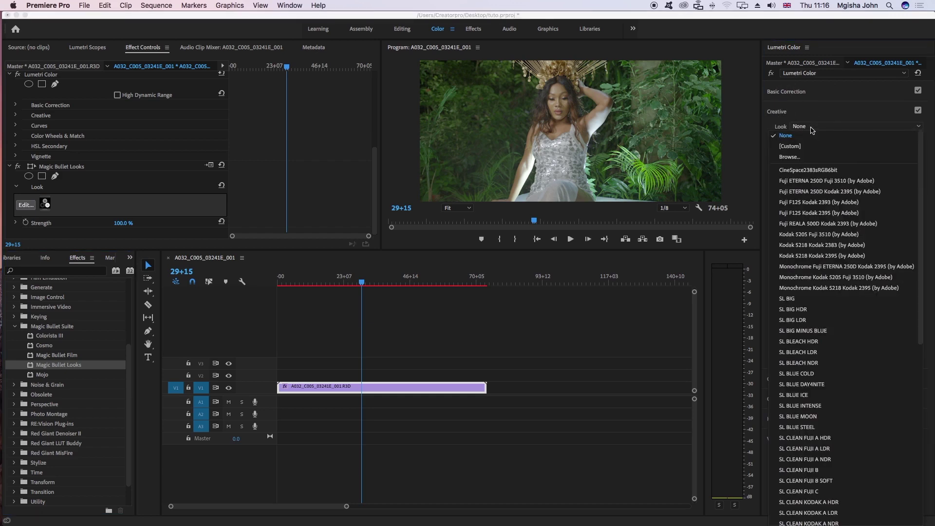
pyautogui.click(790, 156)
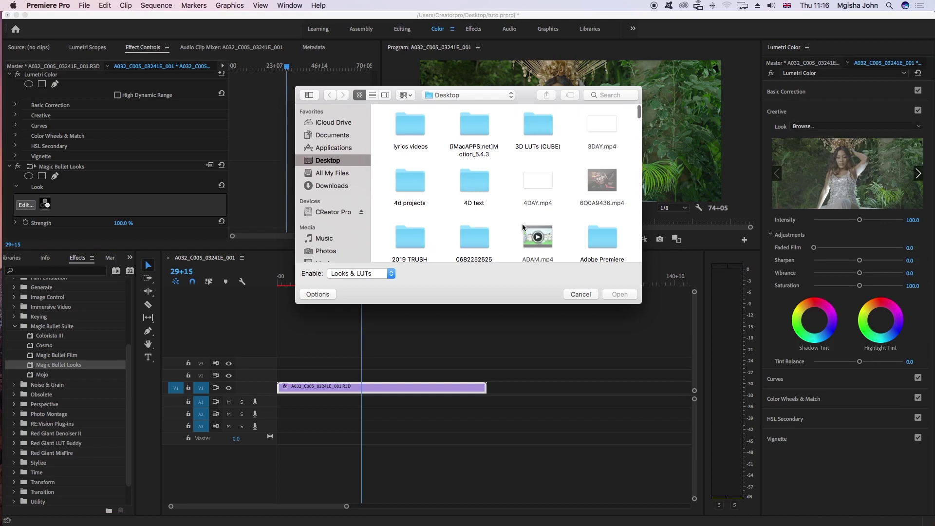
# Step: Load tnn.cube from the desktop as the Creative look
pyautogui.scroll(-5, 522, 227)
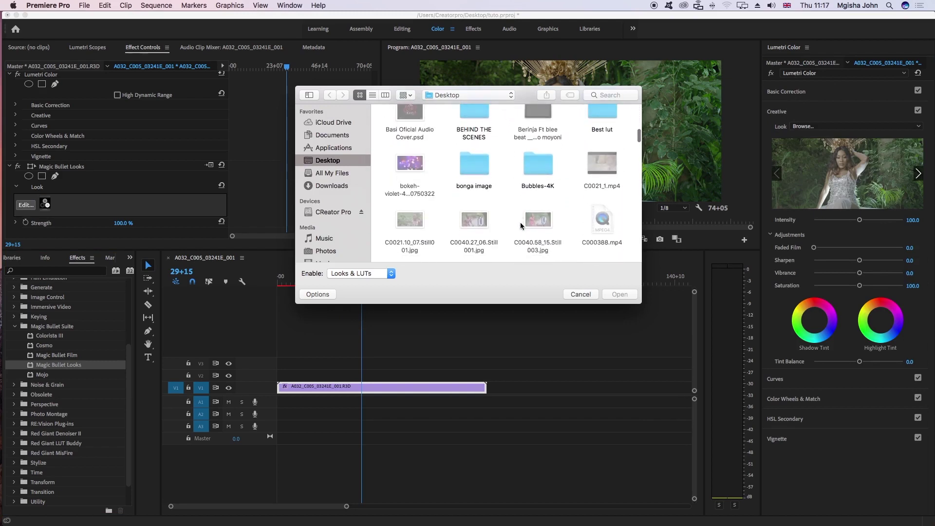
pyautogui.press('t')
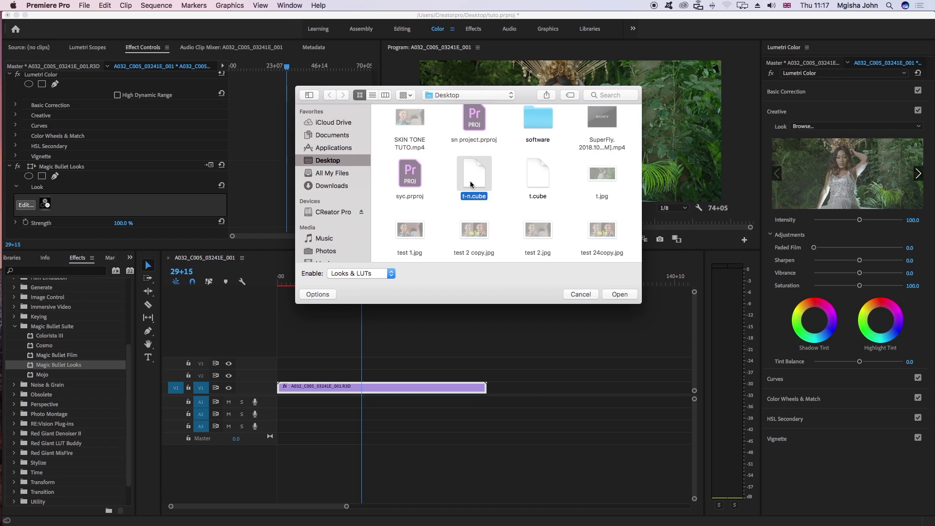
pyautogui.scroll(-3, 470, 184)
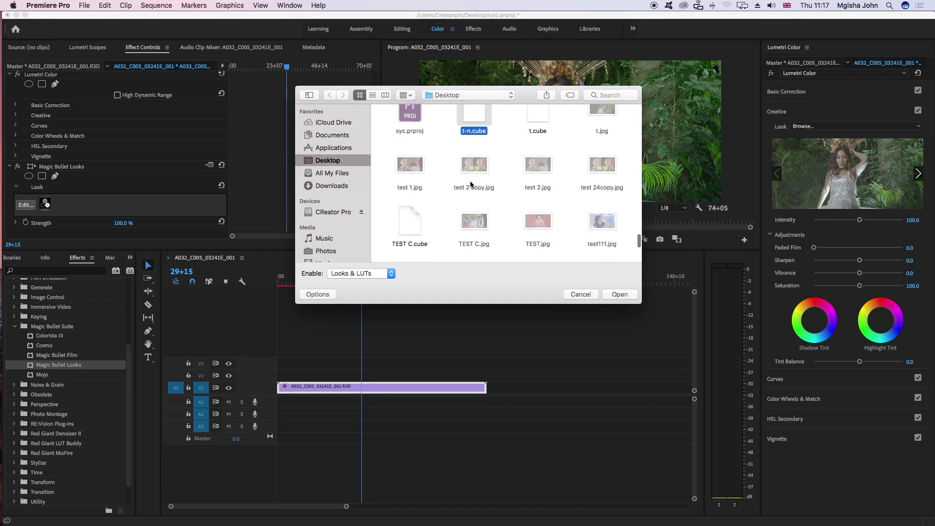
pyautogui.scroll(3, 471, 184)
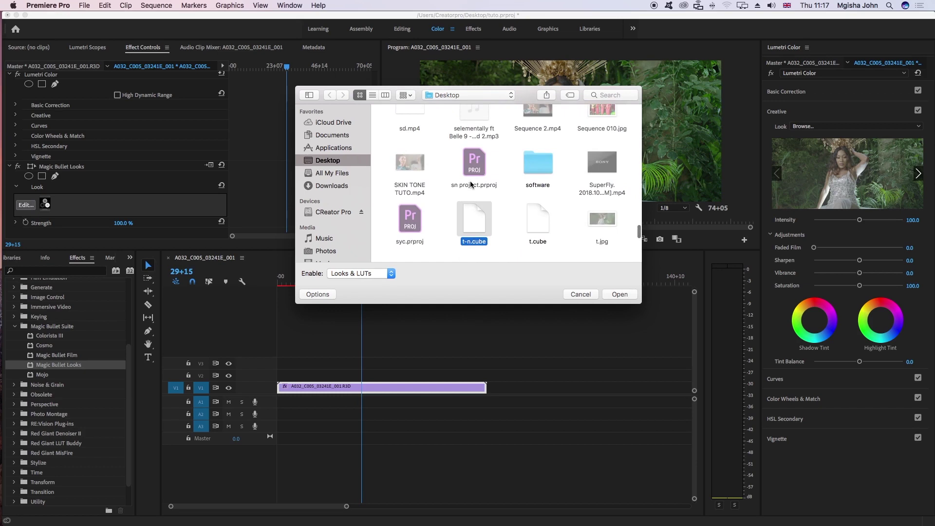
pyautogui.scroll(-10, 489, 217)
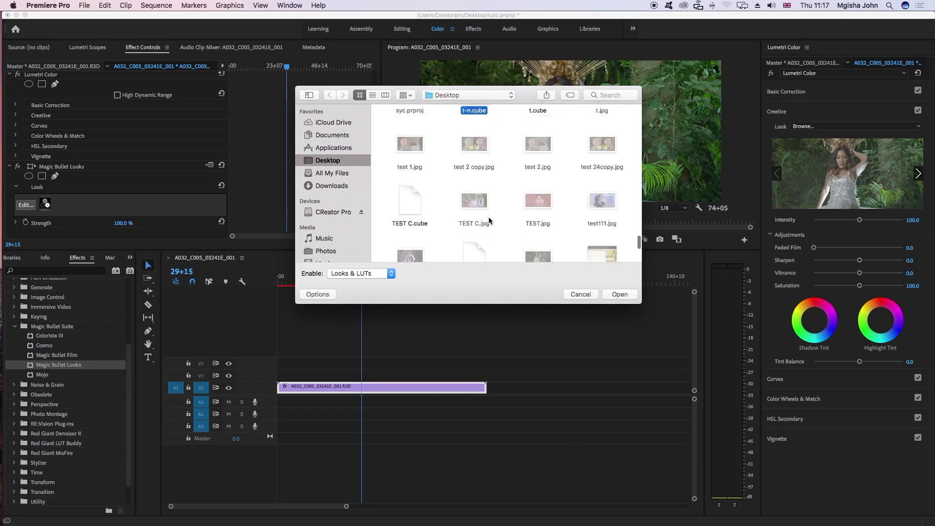
pyautogui.doubleClick(472, 130)
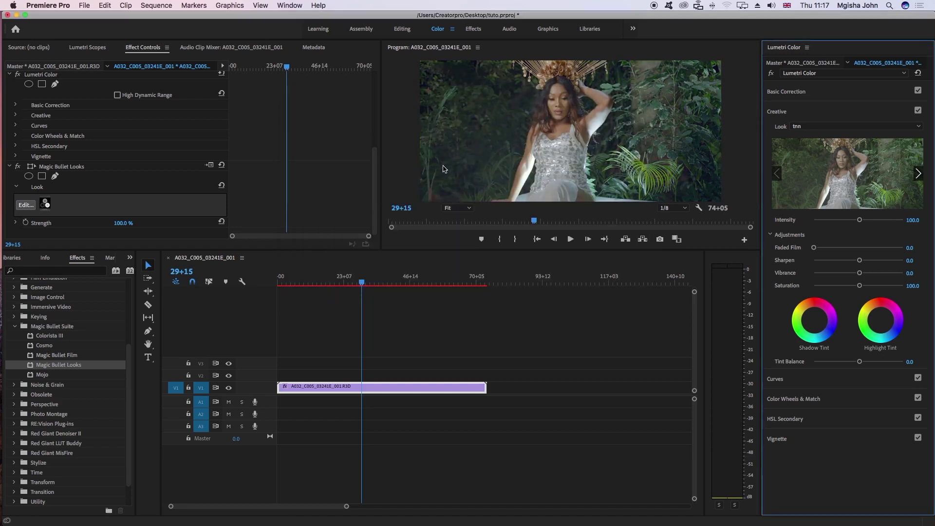
# Step: Play the graded clip from about 30+10 in the maximized program monitor, stop it and restore the layout
pyautogui.click(363, 282)
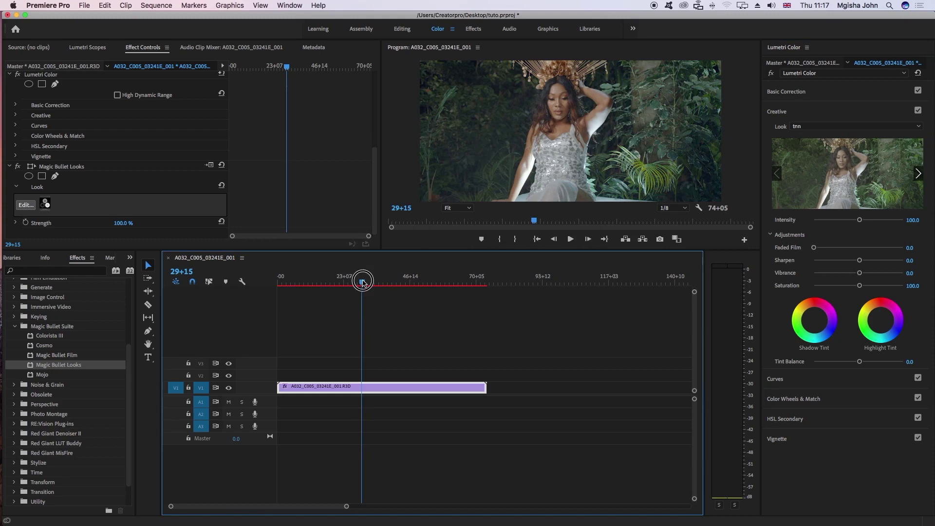
pyautogui.press('`')
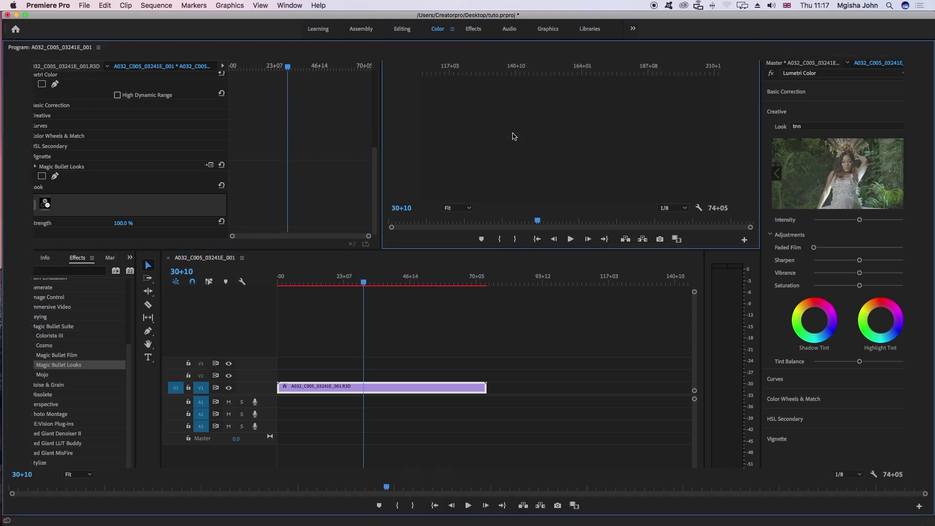
pyautogui.click(468, 505)
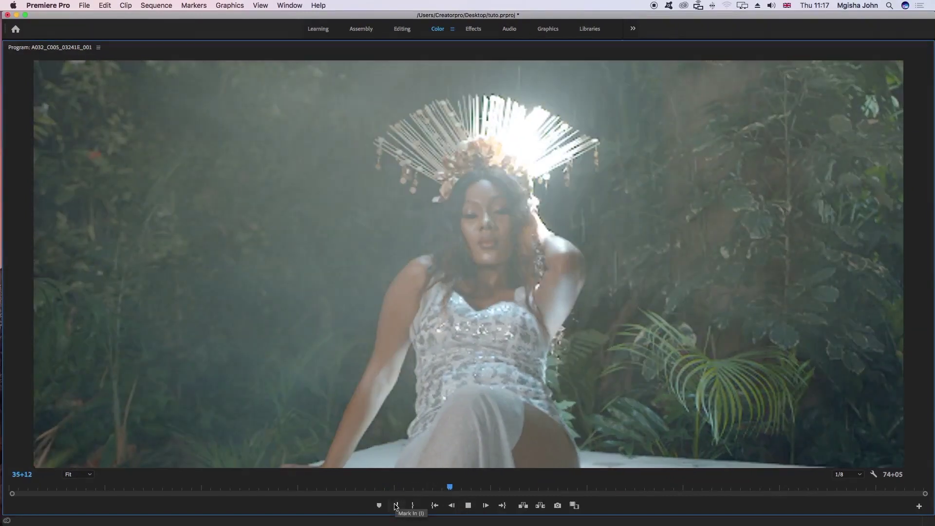
pyautogui.press('`')
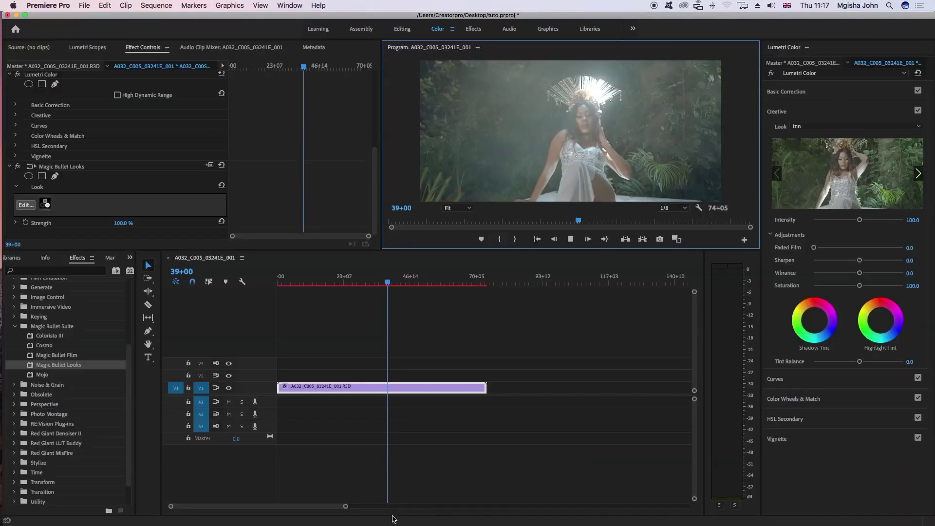
pyautogui.press('space')
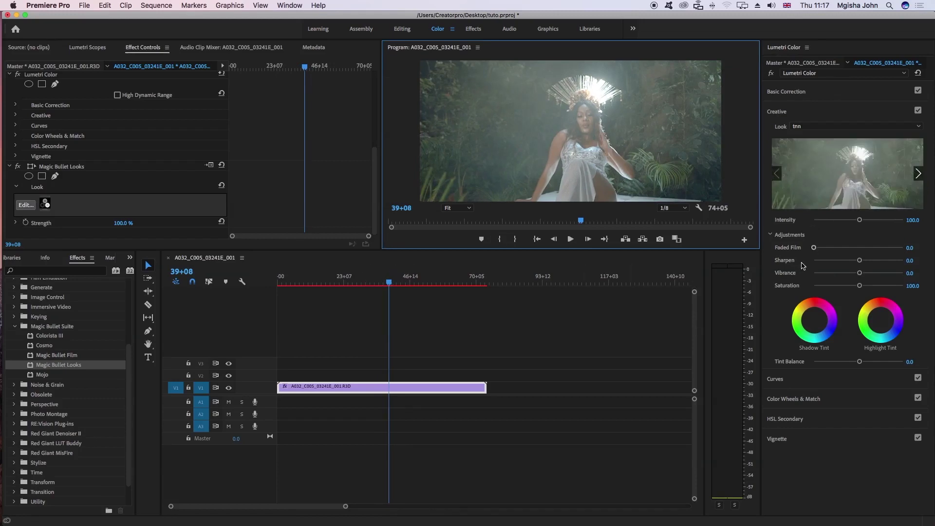
# Step: Lower the tnn look's intensity to 68.5, judging the grade at around 30+02 and 31+03 on the timeline
pyautogui.moveTo(860, 219); pyautogui.dragTo(837, 220)
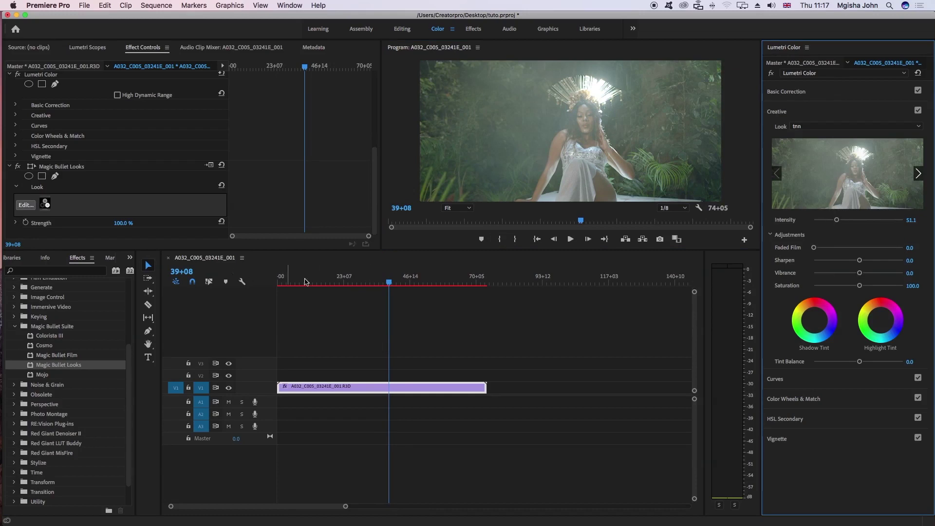
pyautogui.moveTo(389, 282); pyautogui.dragTo(361, 283)
pyautogui.moveTo(837, 222); pyautogui.dragTo(843, 220)
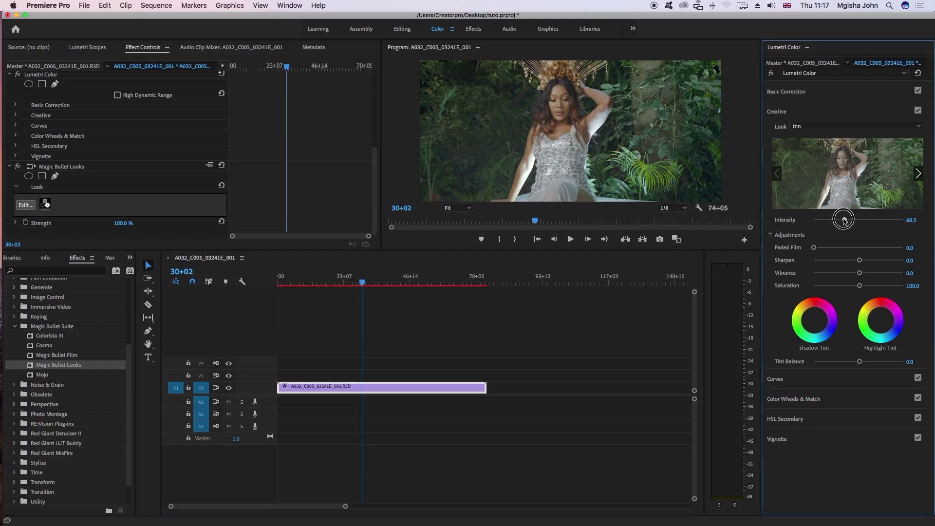
pyautogui.click(843, 221)
pyautogui.click(361, 284)
pyautogui.moveTo(362, 283)
pyautogui.mouseDown()
pyautogui.moveTo(347, 283)
pyautogui.moveTo(365, 283)
pyautogui.mouseUp()
# Step: Apply the Magic Bullet Suite Cosmo effect to the RED clip on V1 and bring its settings into view
pyautogui.click(51, 348)
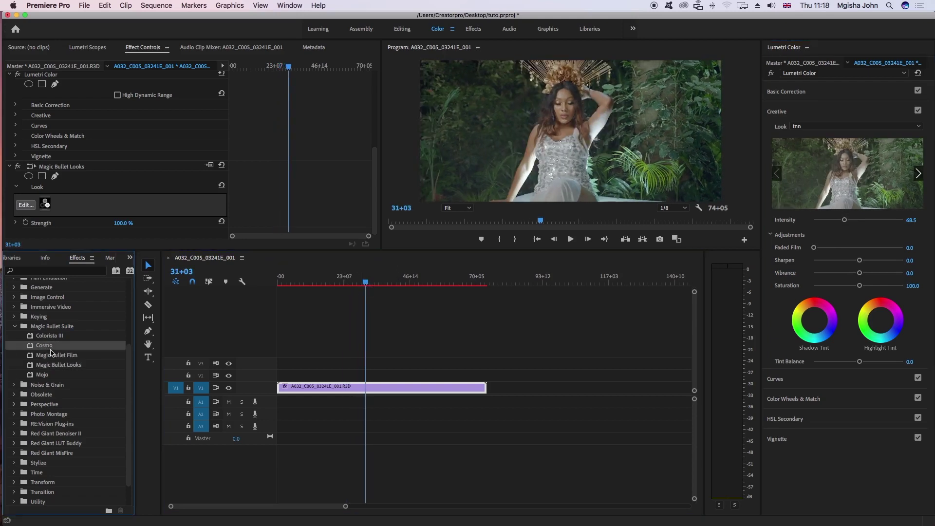
pyautogui.moveTo(45, 349); pyautogui.dragTo(368, 393)
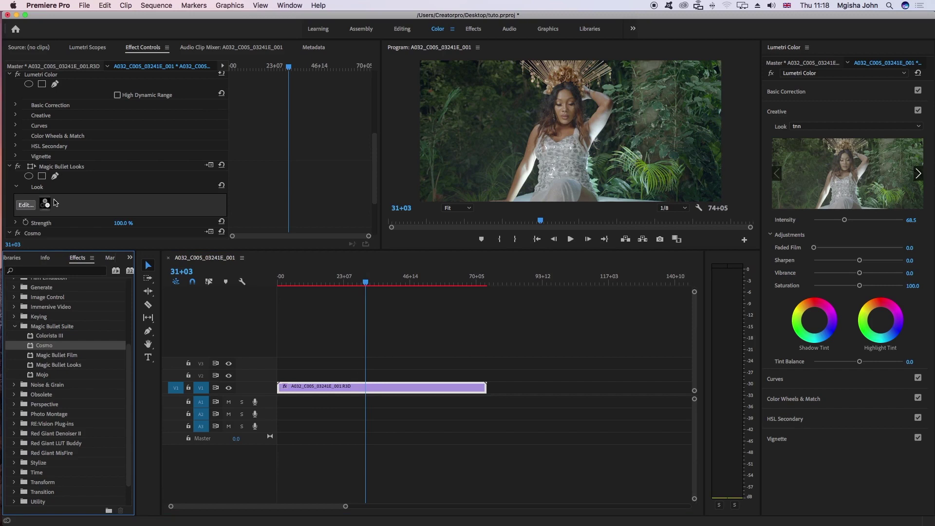
pyautogui.scroll(-3, 54, 203)
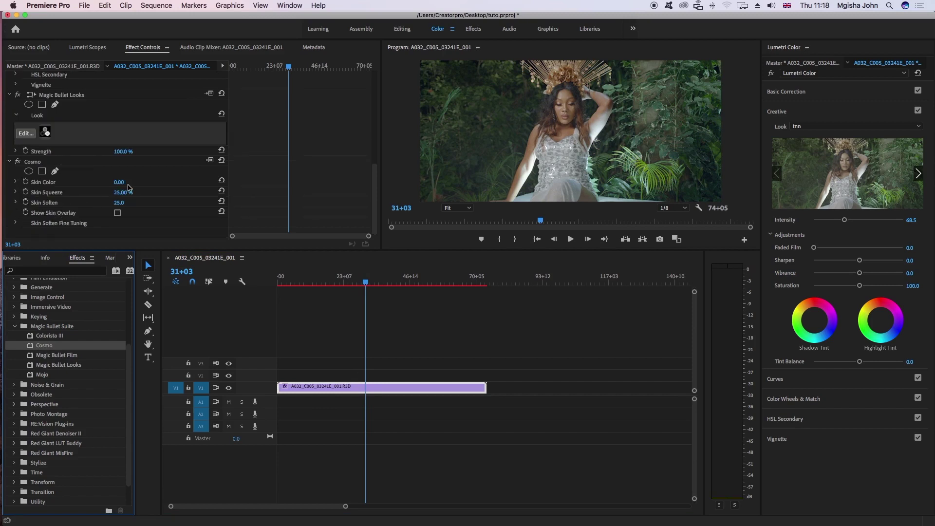
# Step: Check Cosmo's skin overlay on the clip, expand the Skin Soften Fine Tuning settings, and turn the overlay back off
pyautogui.click(118, 213)
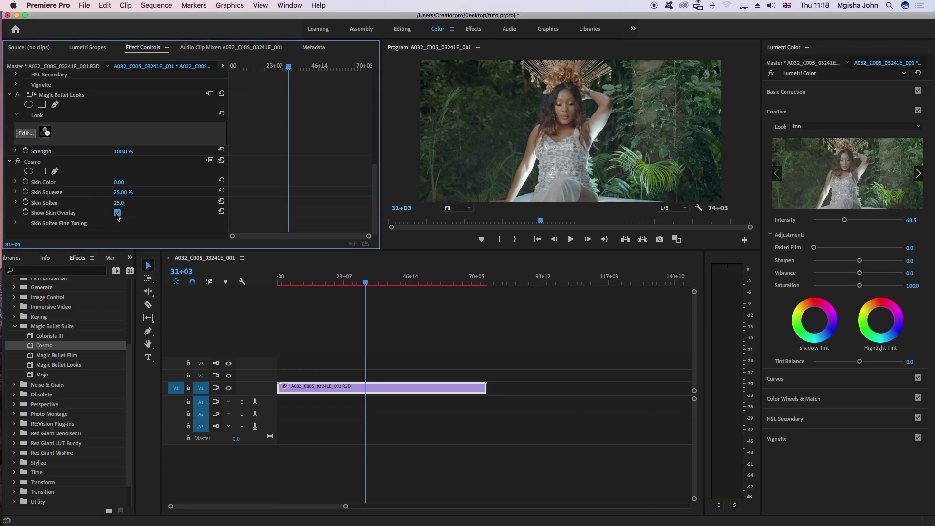
pyautogui.click(18, 224)
pyautogui.scroll(-2, 59, 216)
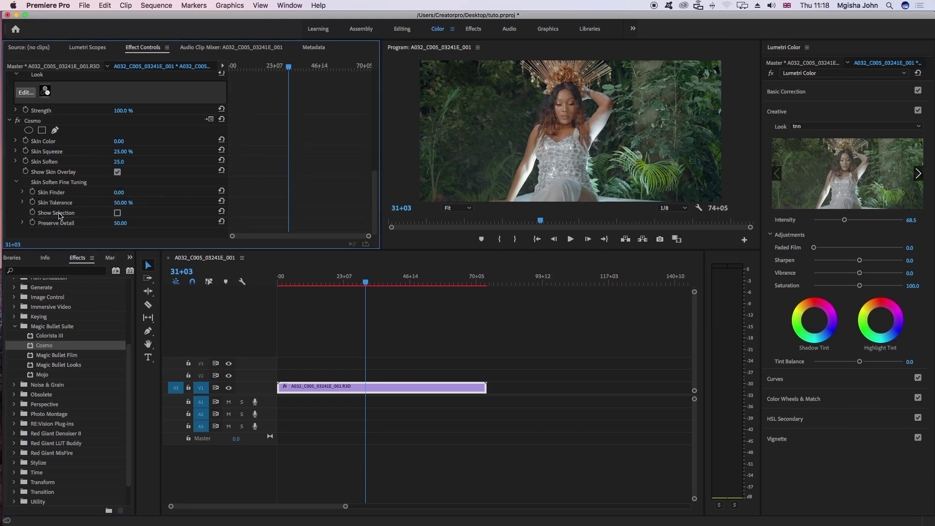
pyautogui.click(117, 182)
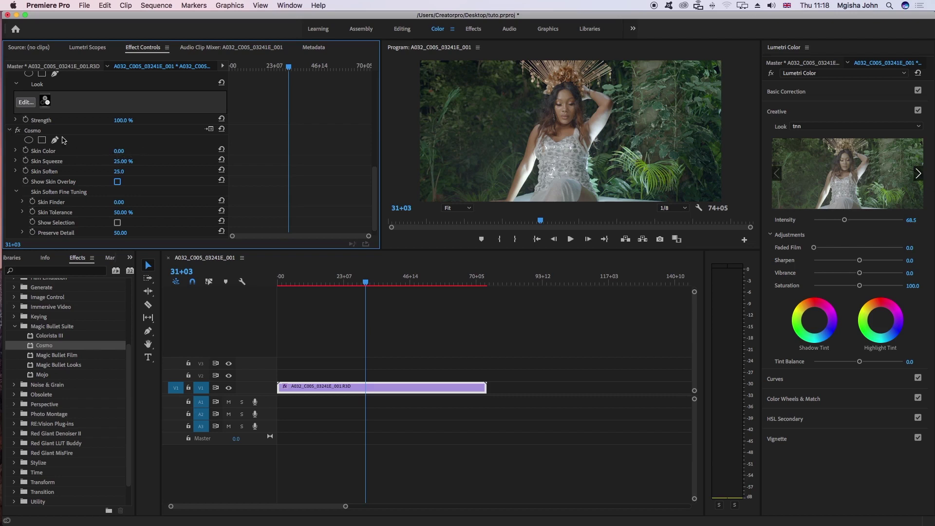
# Step: Set Cosmo's Skin Squeeze to 10%
pyautogui.click(124, 160)
pyautogui.write('10')
pyautogui.press('Return')
# Step: Search the effects for "sharpe" and apply the Blur & Sharpen video effect Sharpen to the clip on V1
pyautogui.click(14, 326)
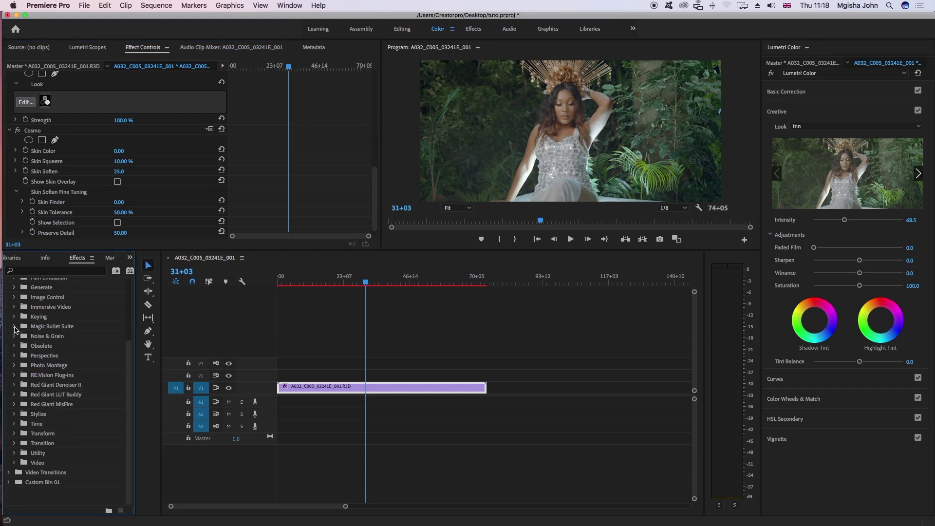
pyautogui.click(74, 270)
pyautogui.write('shar')
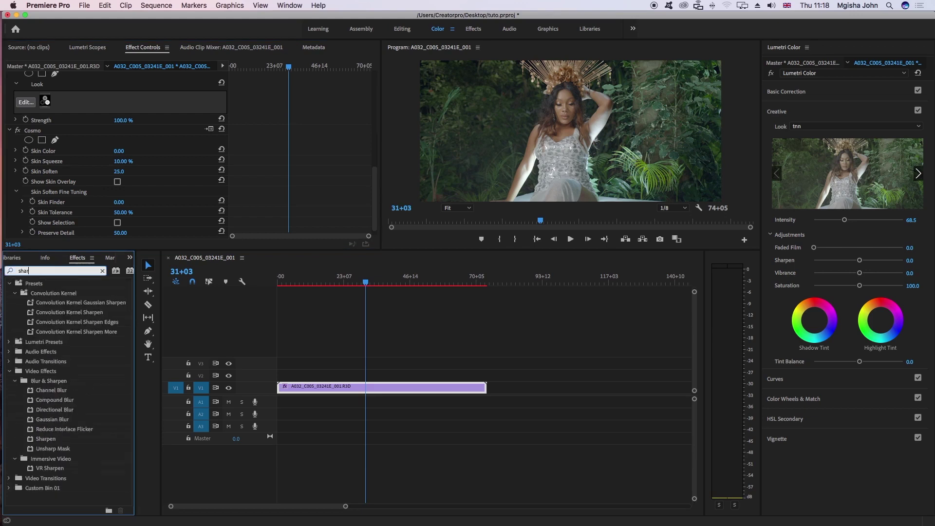
pyautogui.write('op')
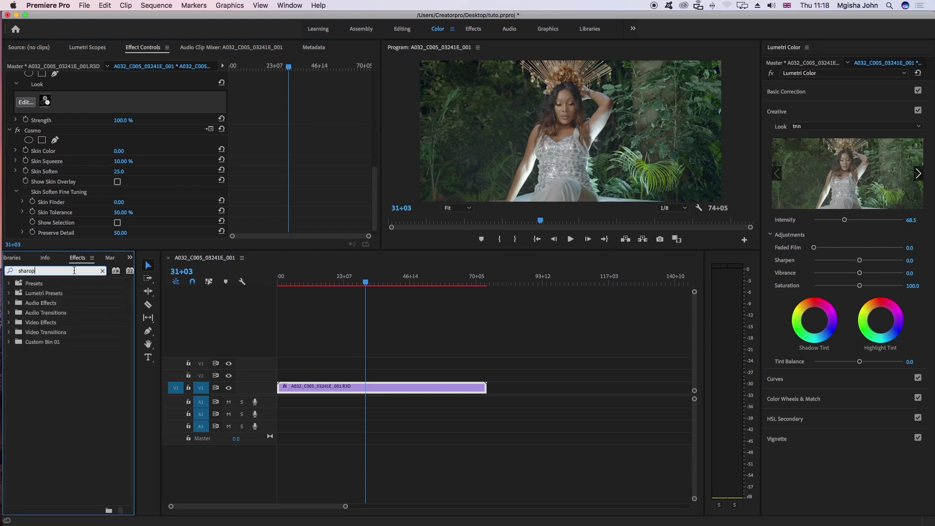
pyautogui.press('BackSpace')
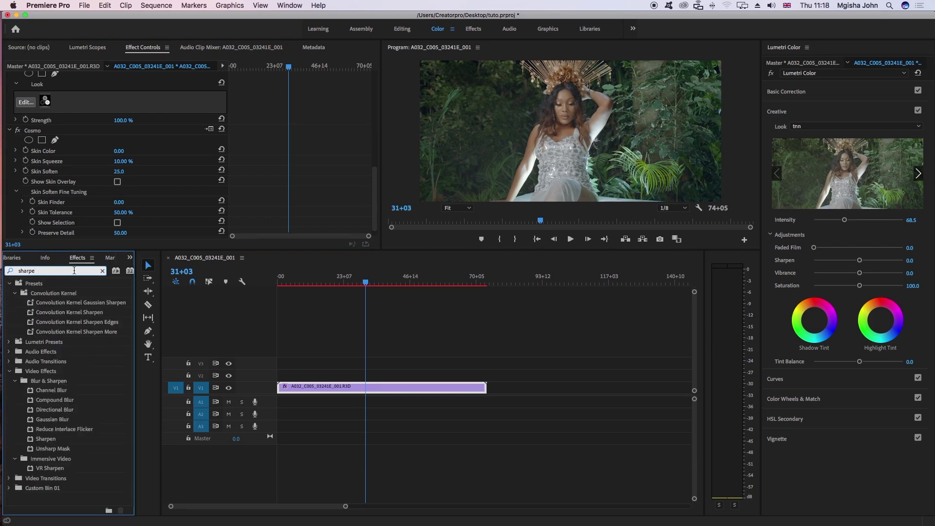
pyautogui.click(52, 442)
pyautogui.moveTo(52, 442); pyautogui.dragTo(371, 388)
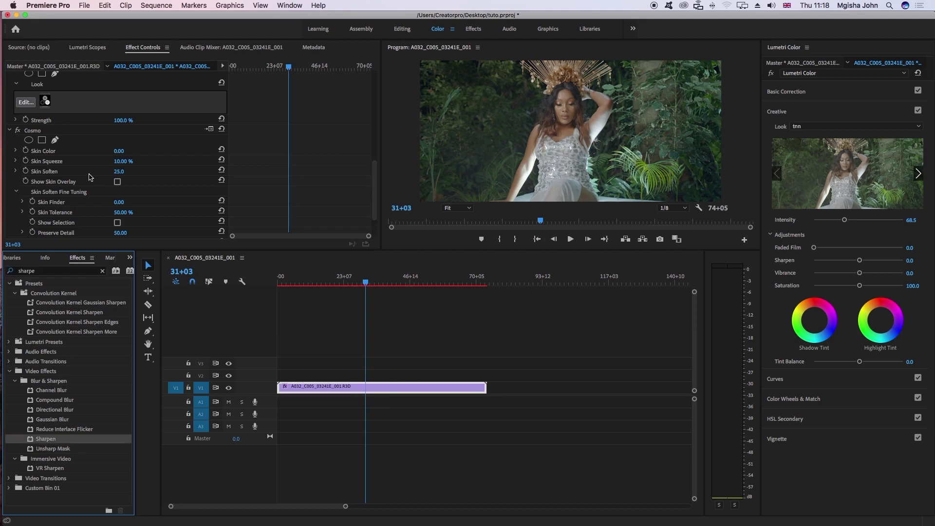
# Step: Set the clip's Sharpen Amount to 20
pyautogui.scroll(-2, 90, 177)
pyautogui.click(117, 224)
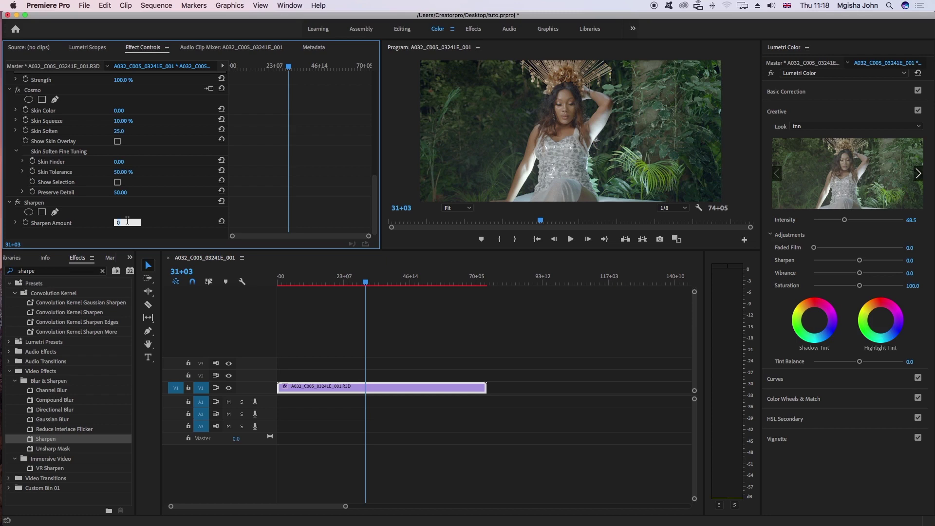
pyautogui.press('Return')
# Step: Play back the sharpened clip from about 18+10 and again from near its start, stopping at 9+06
pyautogui.moveTo(365, 282); pyautogui.dragTo(330, 284)
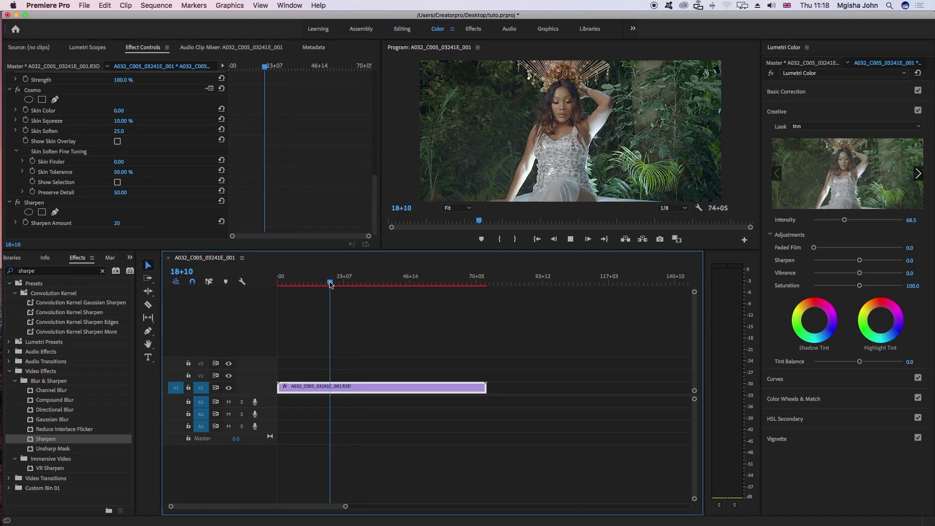
pyautogui.moveTo(331, 284); pyautogui.dragTo(291, 283)
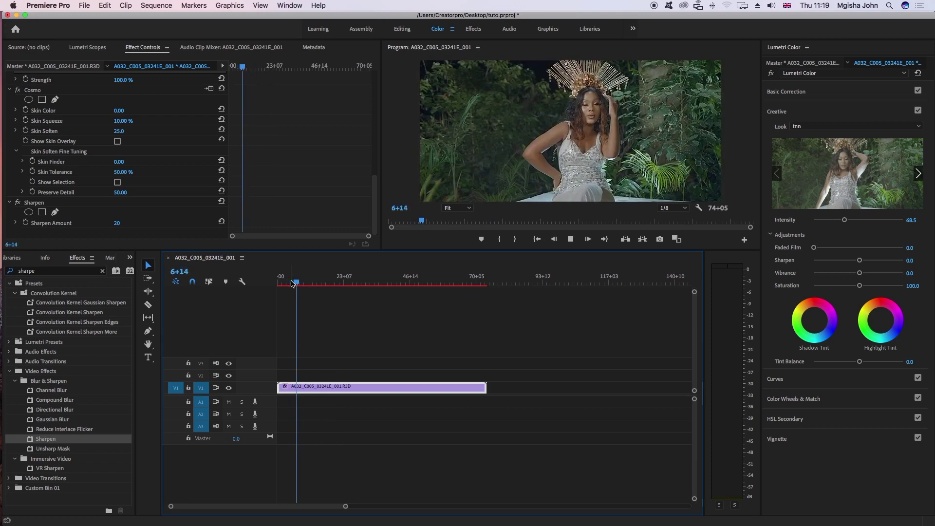
pyautogui.press('space')
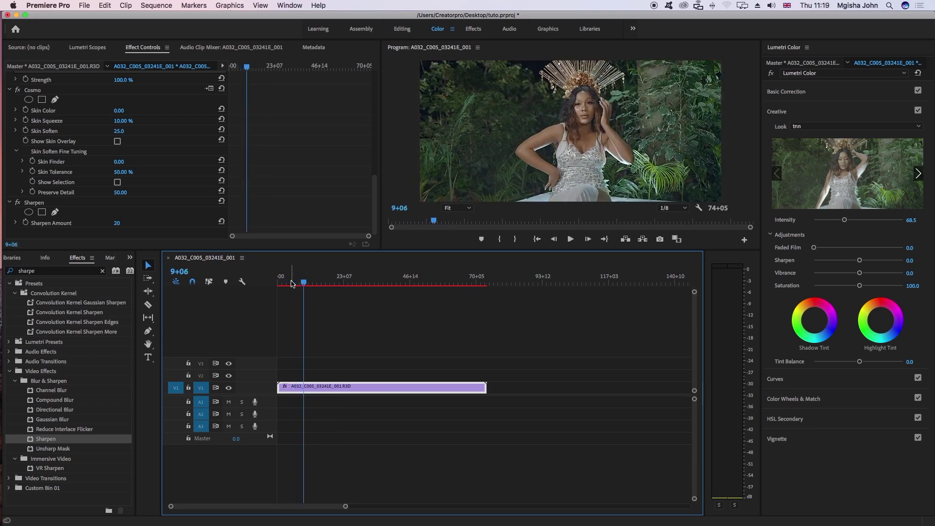